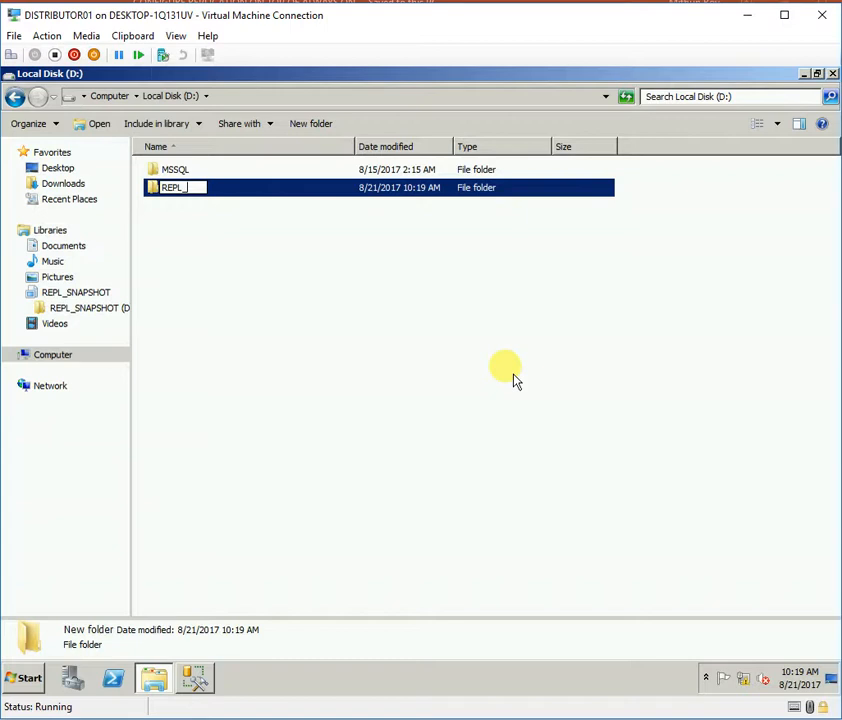
Name the new folder on the D: drive REPL_SNAPSHOT.
type("SNAPSDHOT")
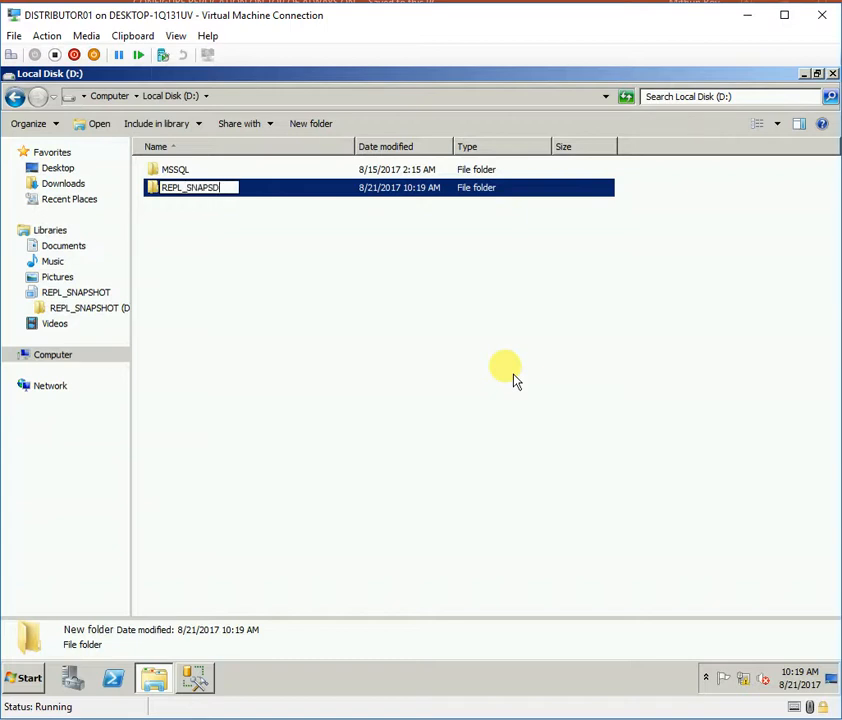
key("BackSpace")
key("BackSpace")
key("BackSpace")
key("BackSpace")
type("HOT")
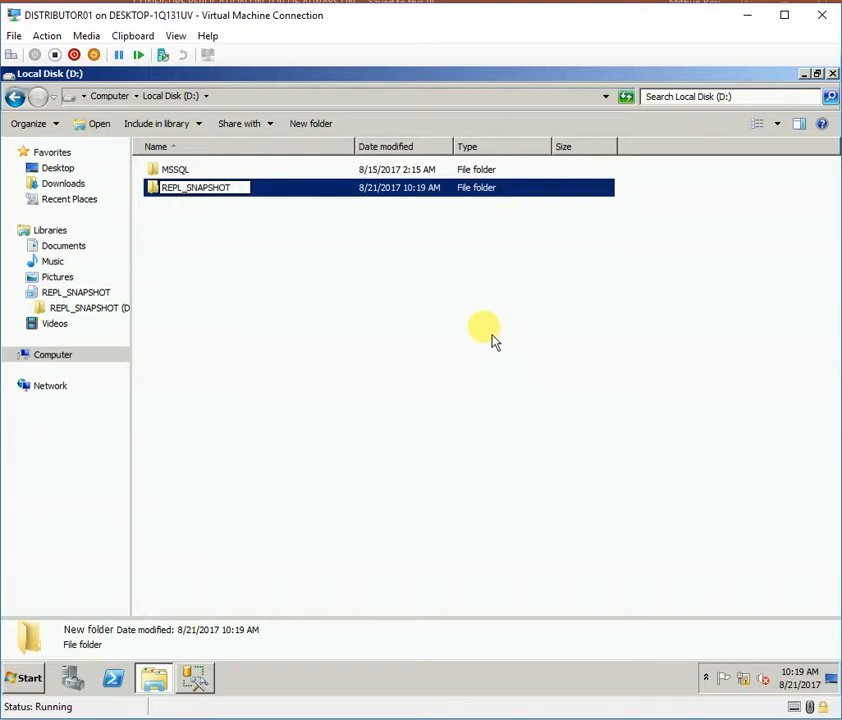
left_click(340, 363)
Share the REPL_SNAPSHOT folder with Everyone at the Read/Write permission level.
left_click(207, 190)
right_click(207, 190)
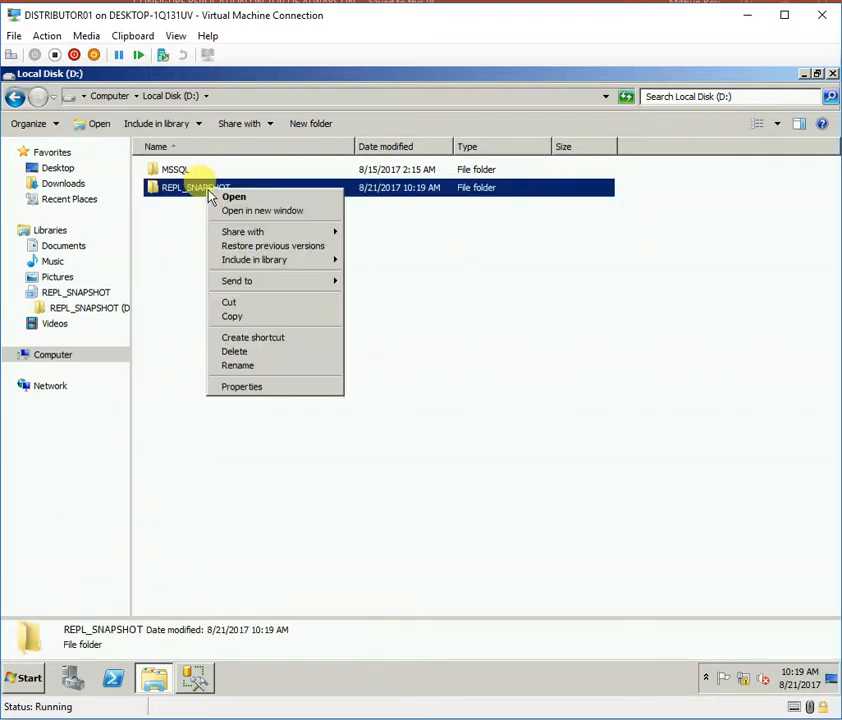
mouse_move(318, 236)
left_click(369, 246)
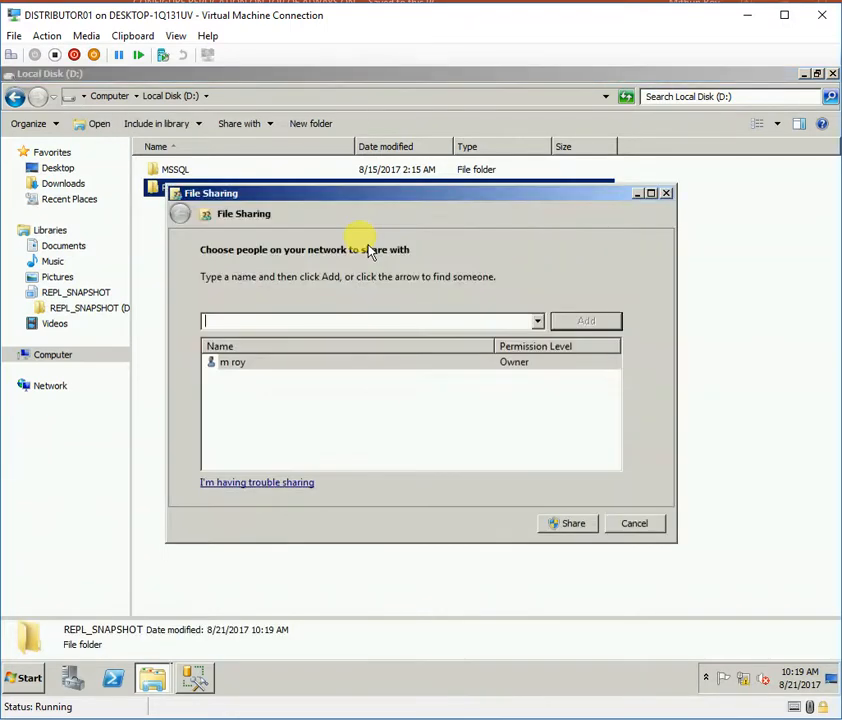
left_click(538, 321)
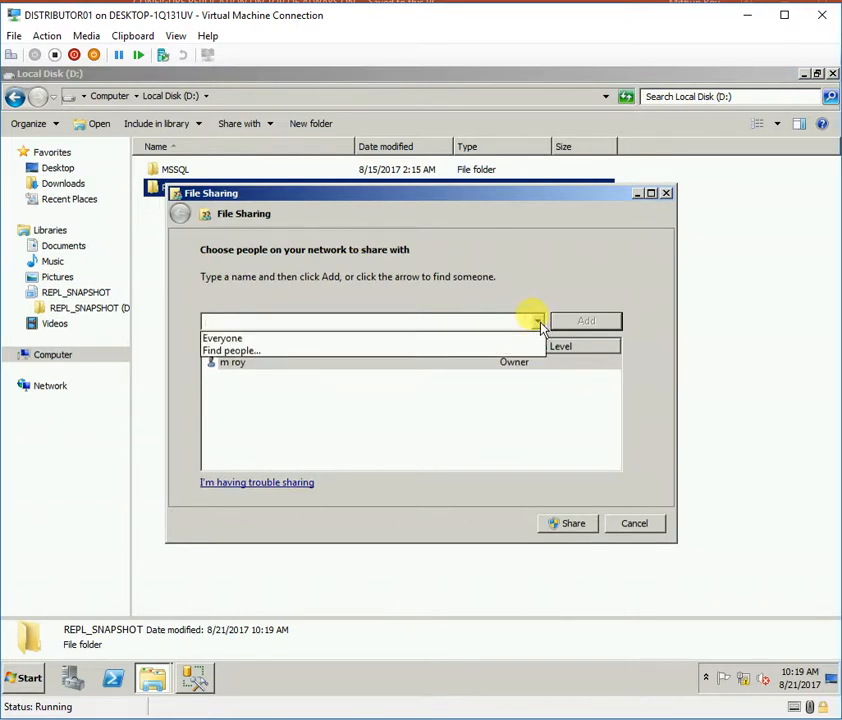
left_click(352, 341)
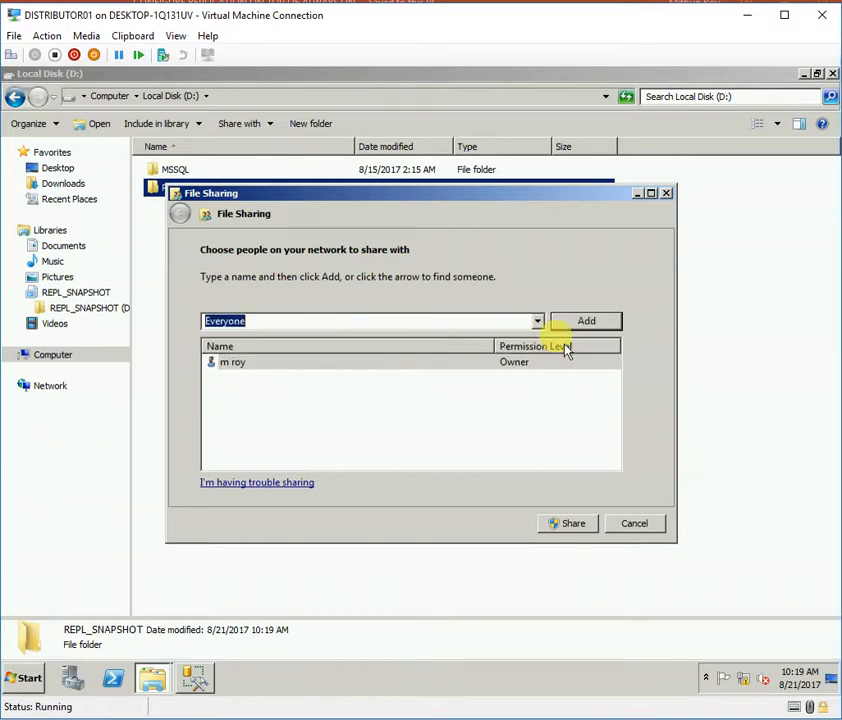
left_click(573, 330)
left_click(538, 363)
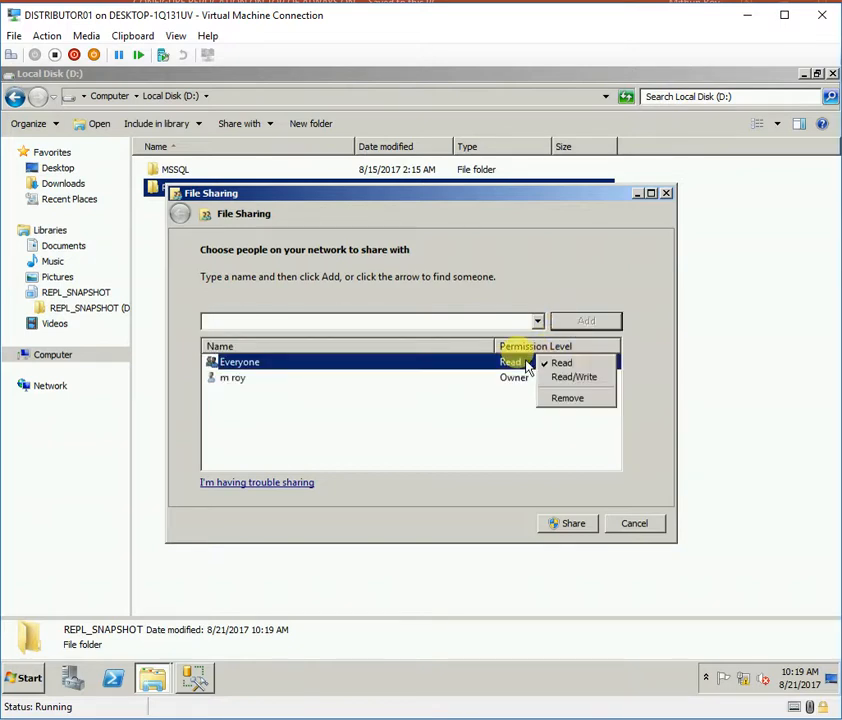
left_click(590, 385)
left_click(566, 523)
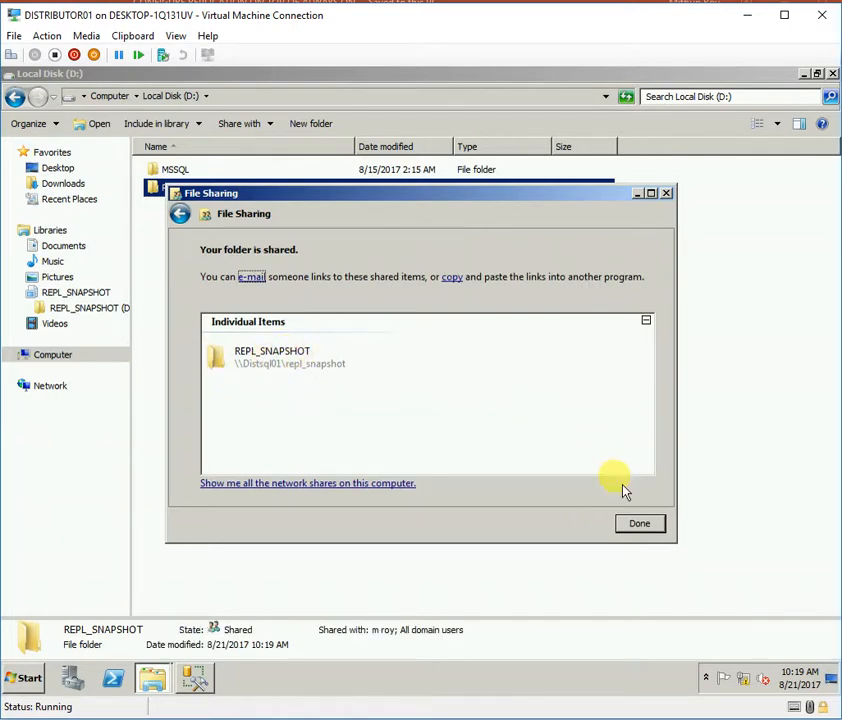
left_click(628, 518)
Check the security permissions granted to Everyone on the REPL_SNAPSHOT folder.
right_click(195, 187)
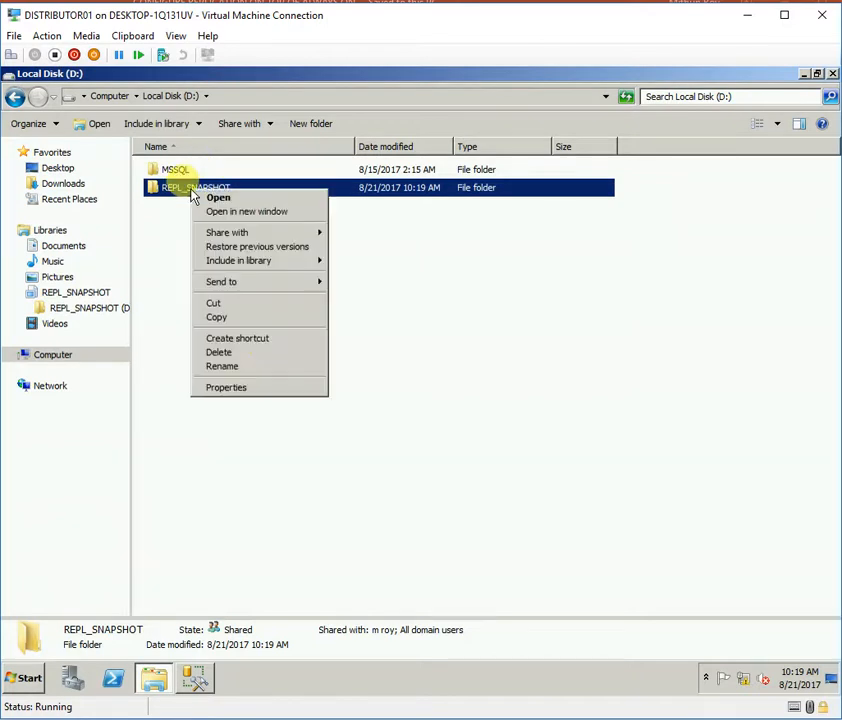
left_click(236, 387)
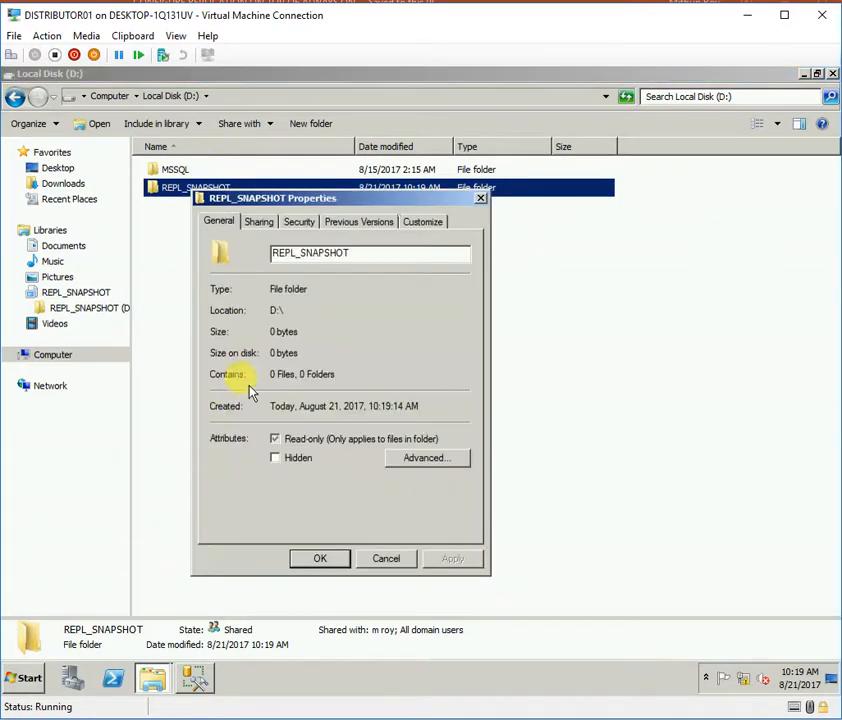
left_click(300, 221)
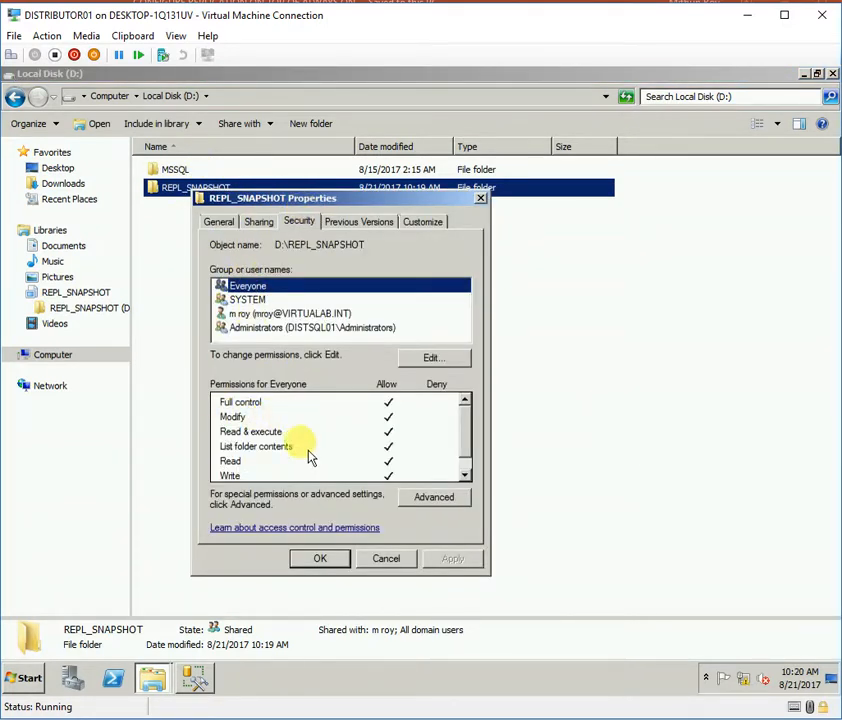
left_click(321, 559)
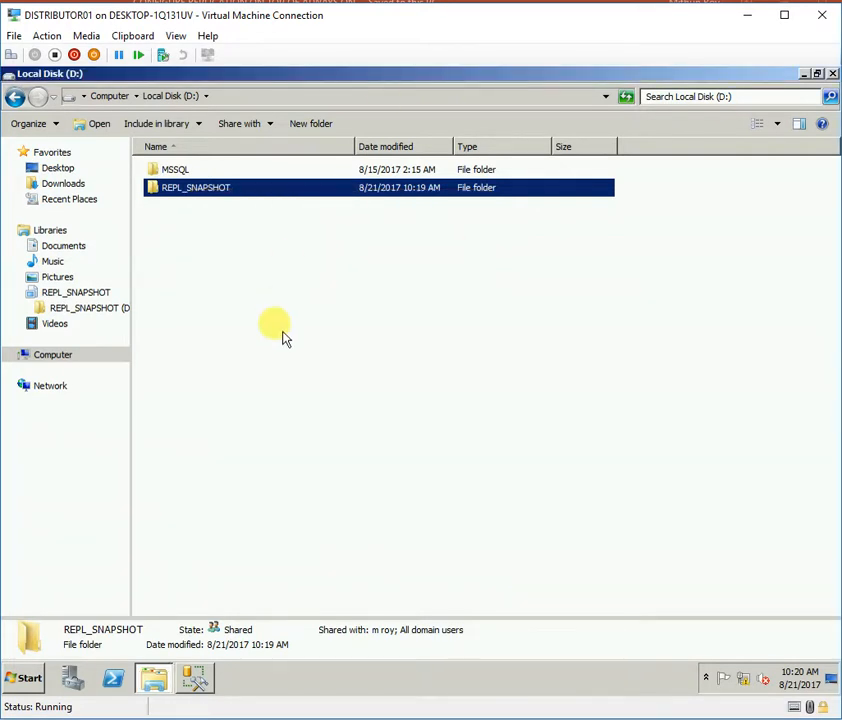
left_click(558, 265)
Switch to SQL Server Management Studio and start configuring distribution with DISTSQL01 acting as its own Distributor.
left_click(195, 676)
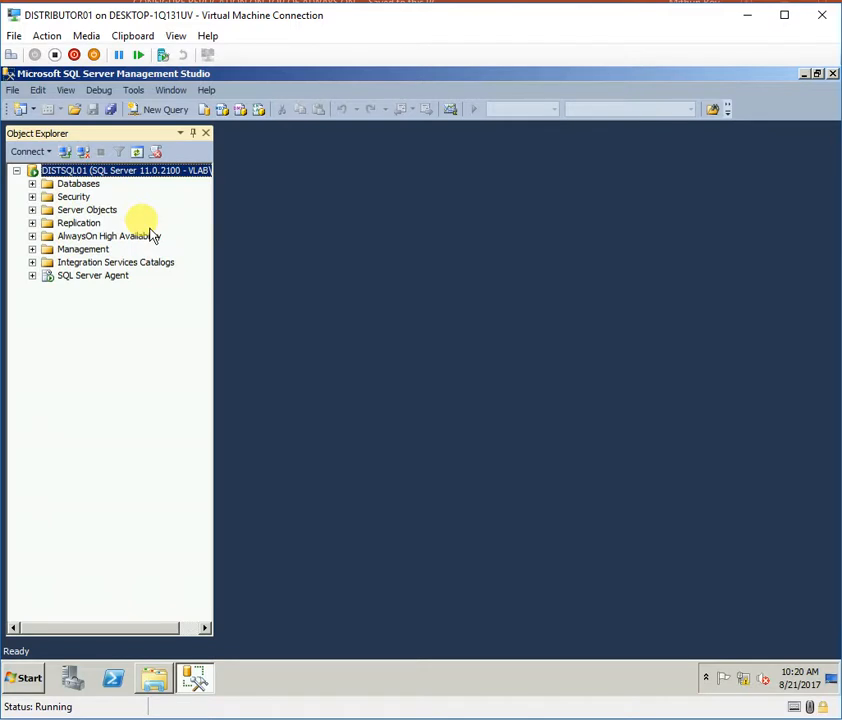
right_click(86, 226)
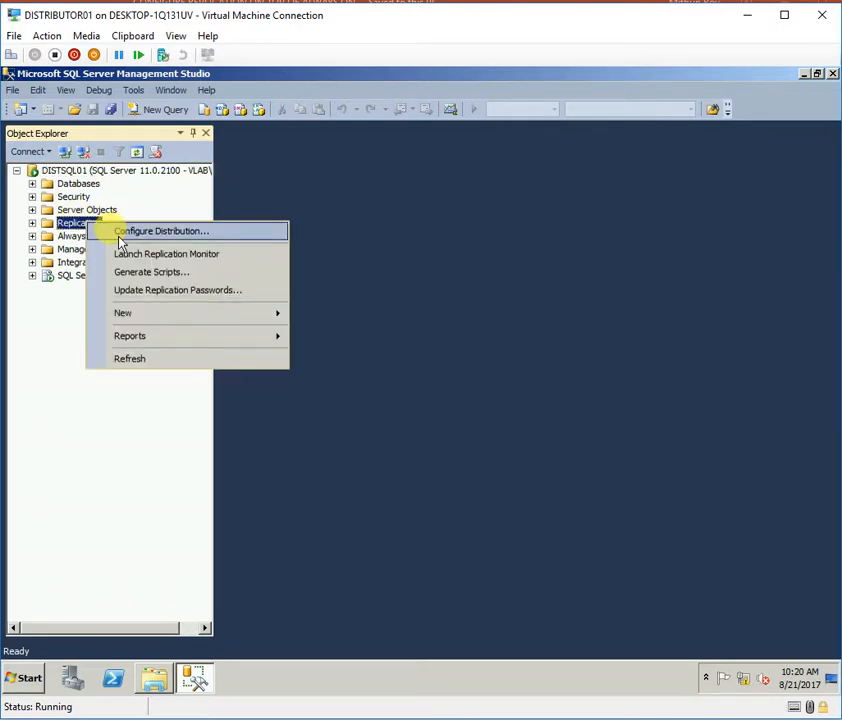
left_click(118, 235)
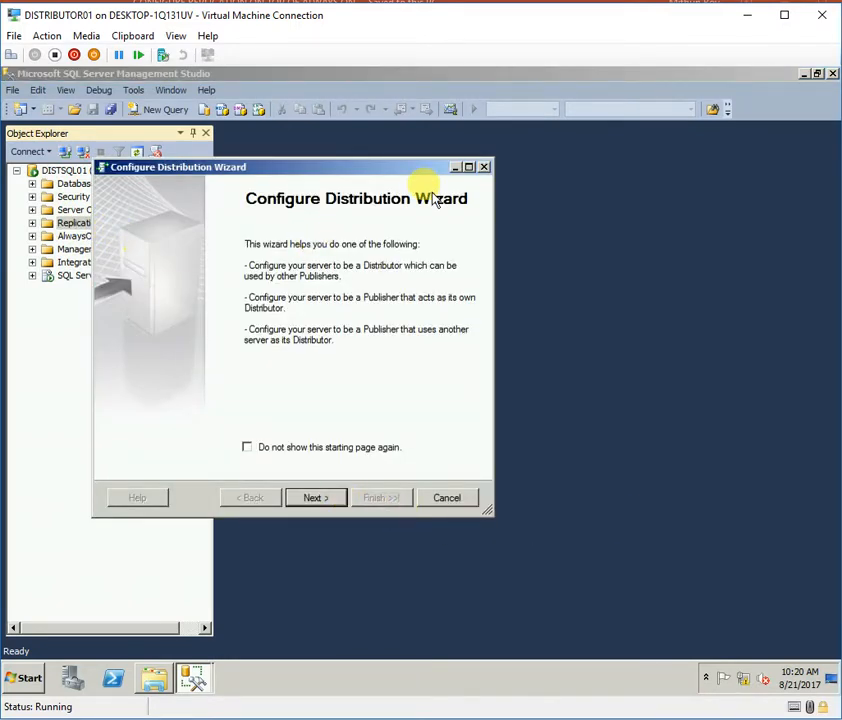
left_click(316, 498)
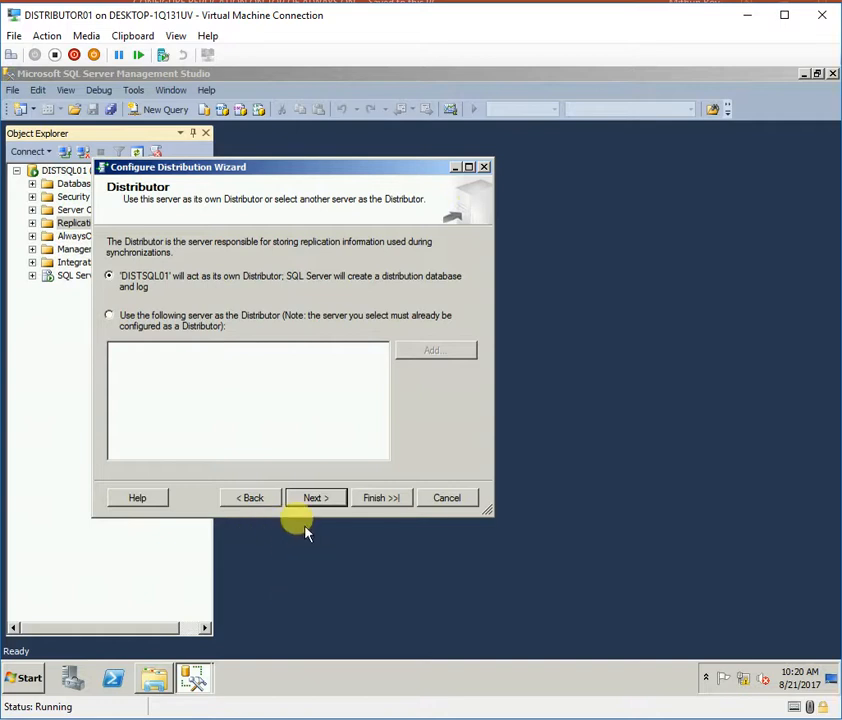
left_click(310, 498)
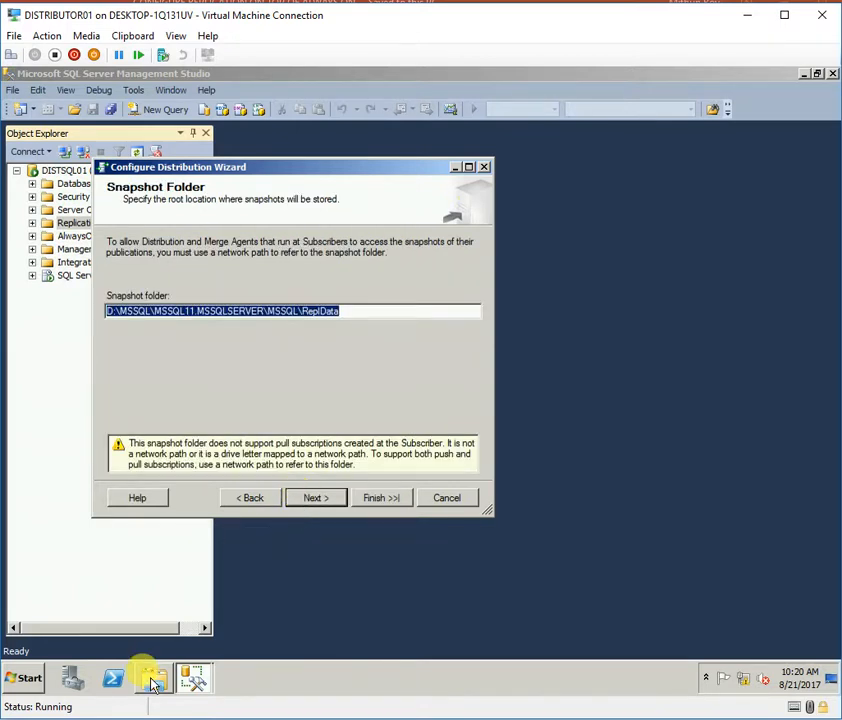
Copy the REPL_SNAPSHOT folder's path from Windows Explorer and set the wizard's snapshot folder to D:\REPL_SNAPSHOT.
mouse_move(152, 685)
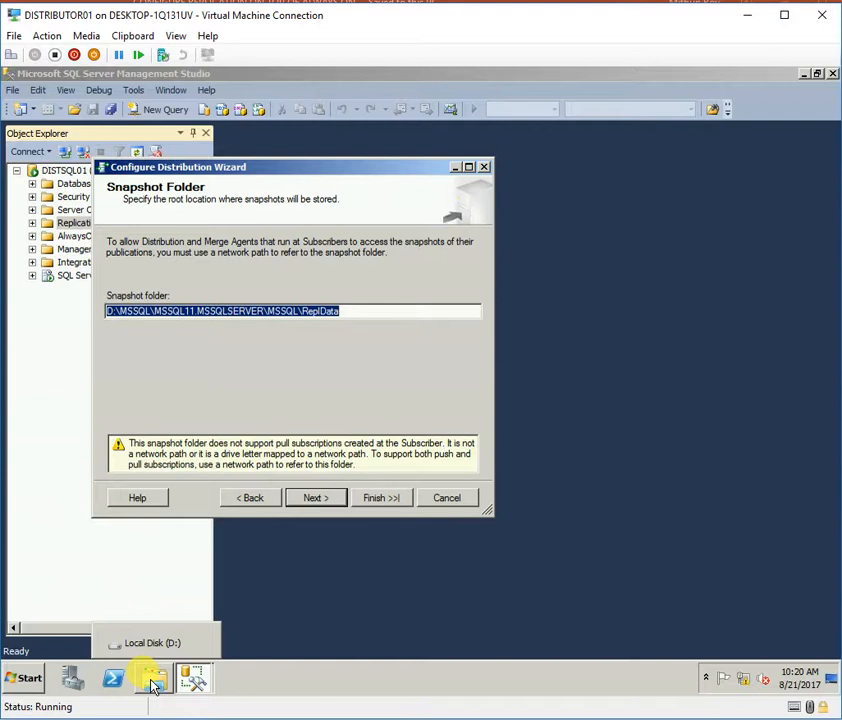
left_click(152, 685)
double_click(203, 190)
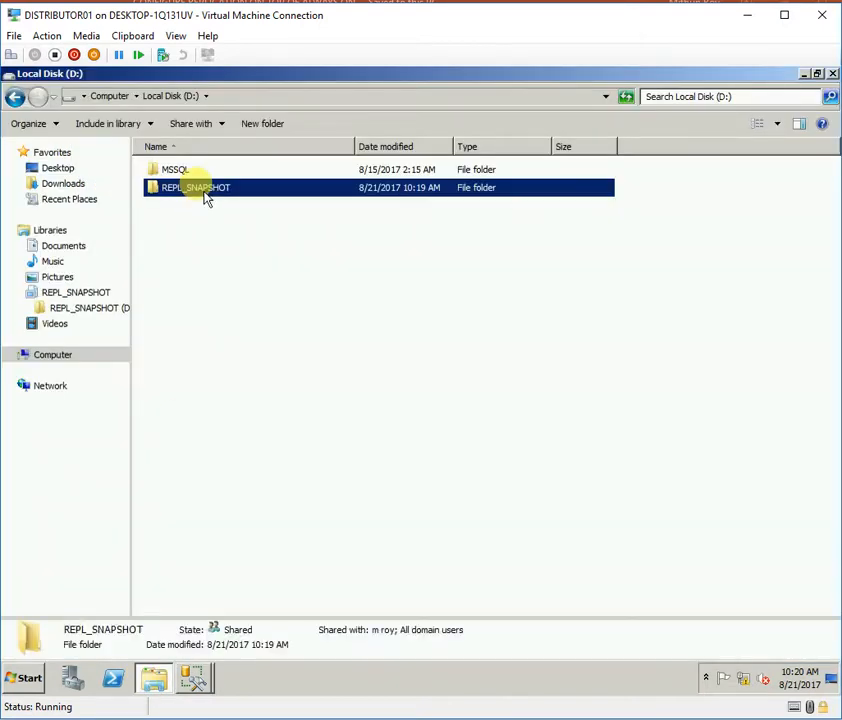
left_click(312, 98)
key("ctrl+c")
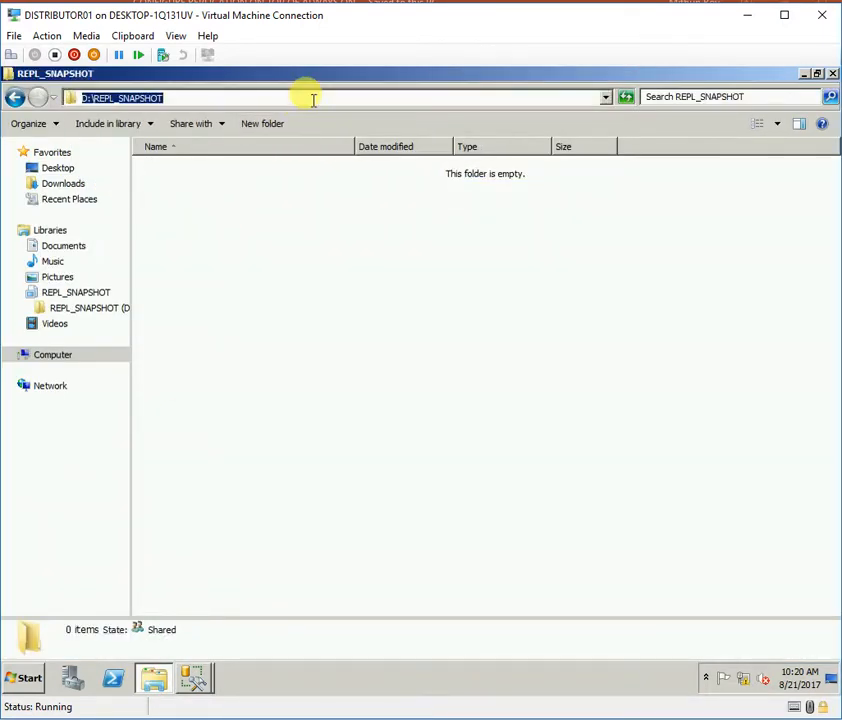
left_click(196, 680)
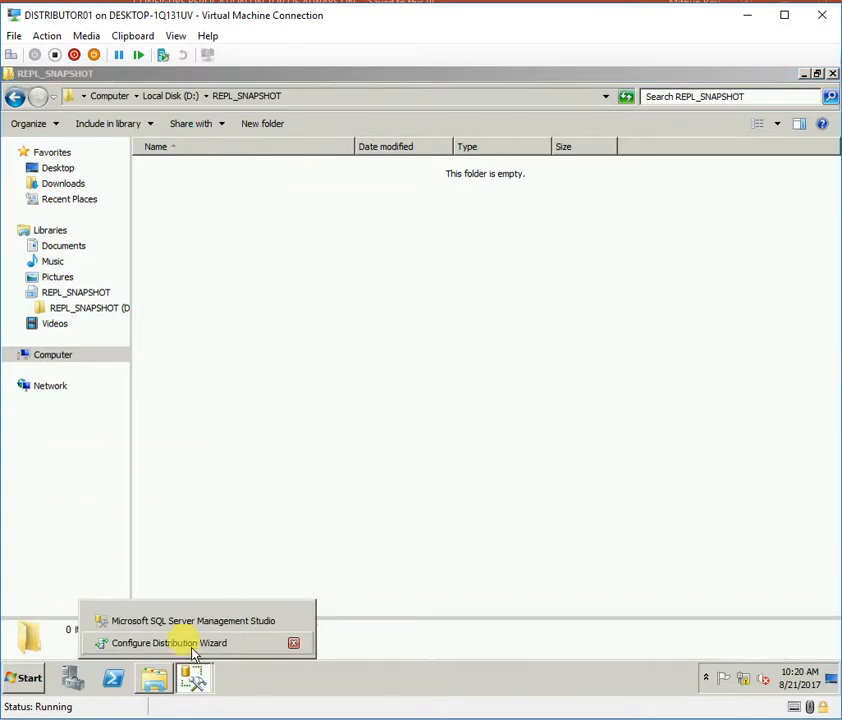
left_click(190, 641)
key("ctrl+v")
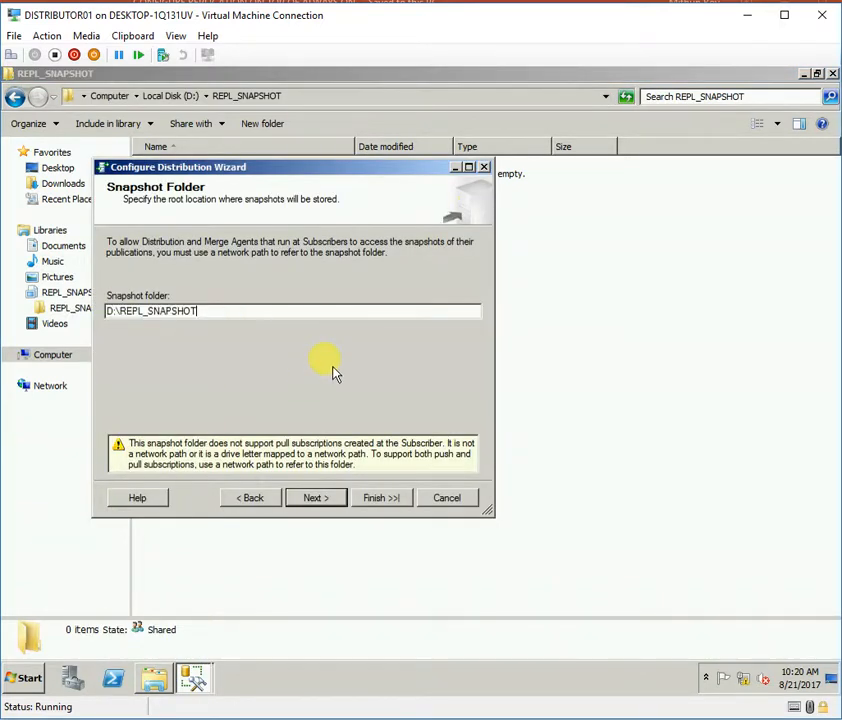
left_click(316, 498)
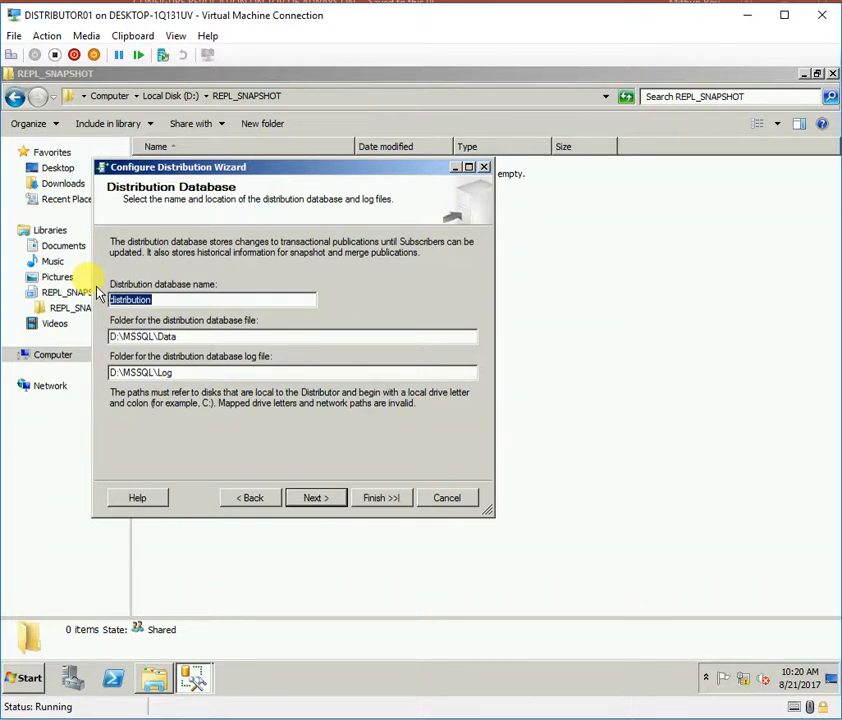
Name the distribution database Distribution_PROD and accept the default data and log folders.
type("dISTRIBUTI")
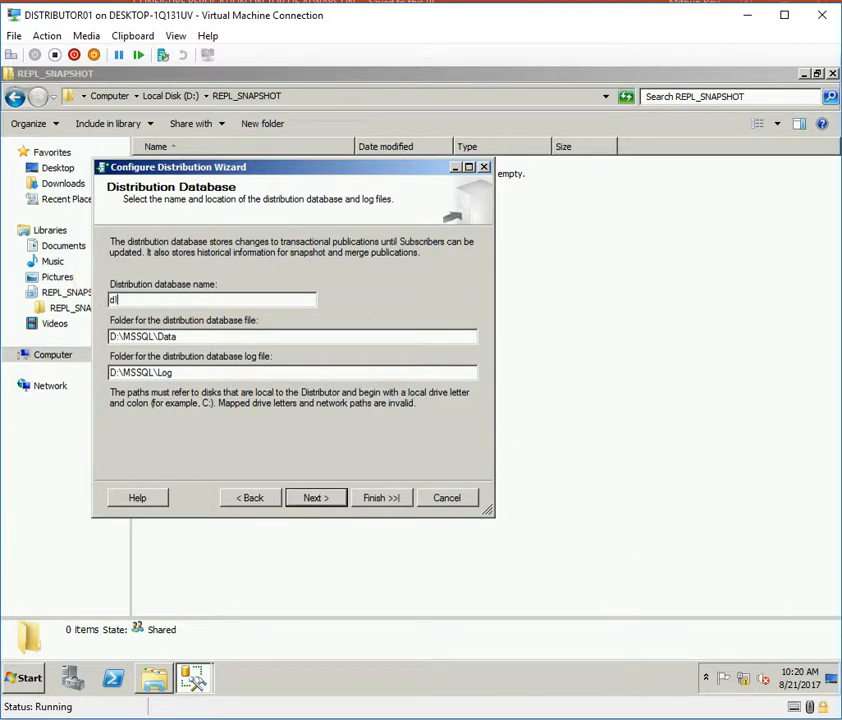
key("BackSpace")
key("BackSpace")
key("BackSpace")
key("BackSpace")
key("BackSpace")
key("BackSpace")
key("BackSpace")
key("BackSpace")
key("BackSpace")
key("BackSpace")
type("Dist")
key("BackSpace")
key("BackSpace")
type("stributi")
key("BackSpace")
type("ion_PROD")
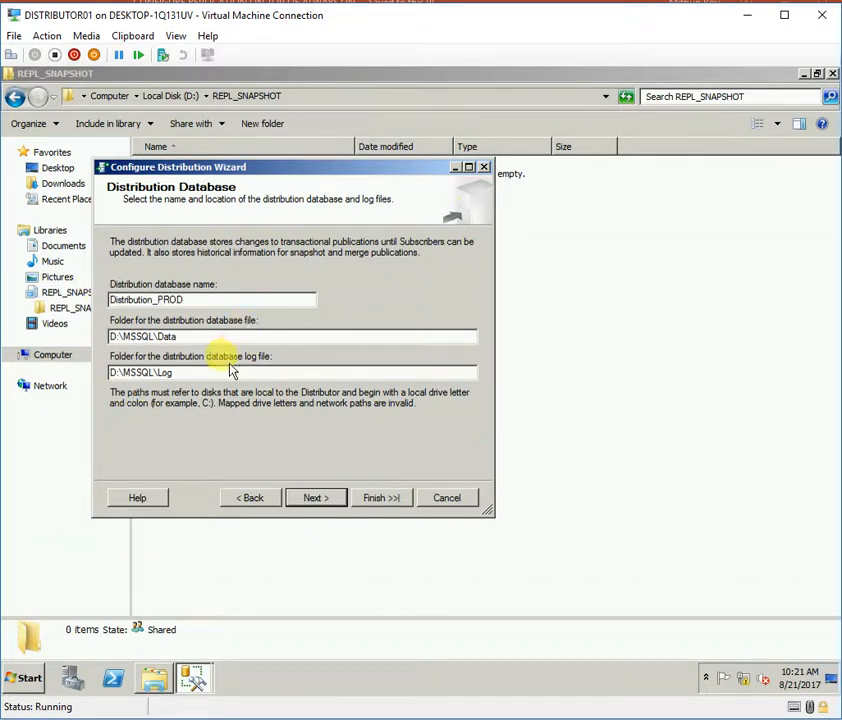
left_click(320, 500)
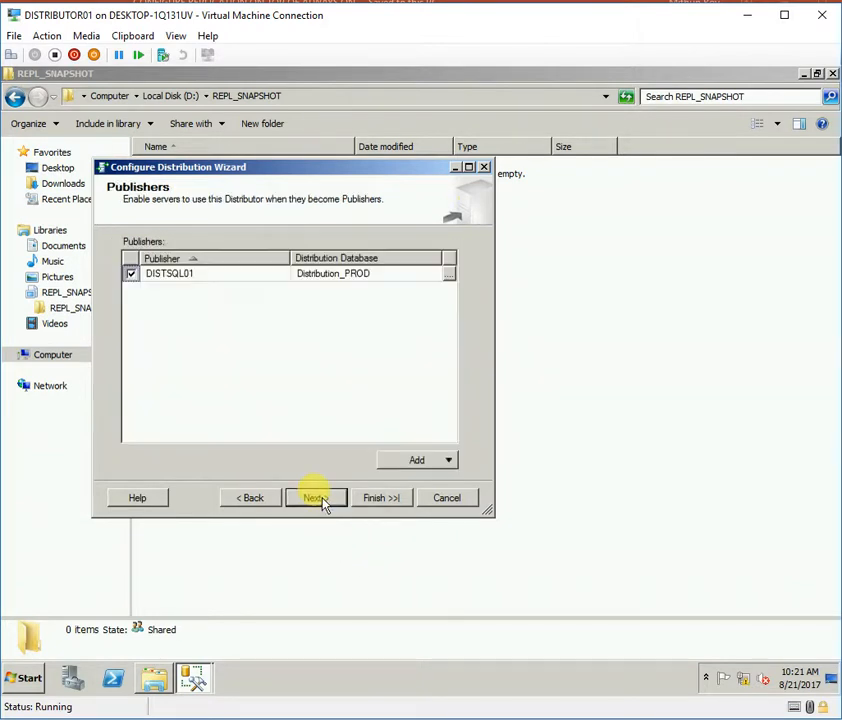
Add the SQL Server PRODSQL01 as a Publisher using Windows Authentication and accept the Publishers list.
left_click(449, 461)
left_click(445, 477)
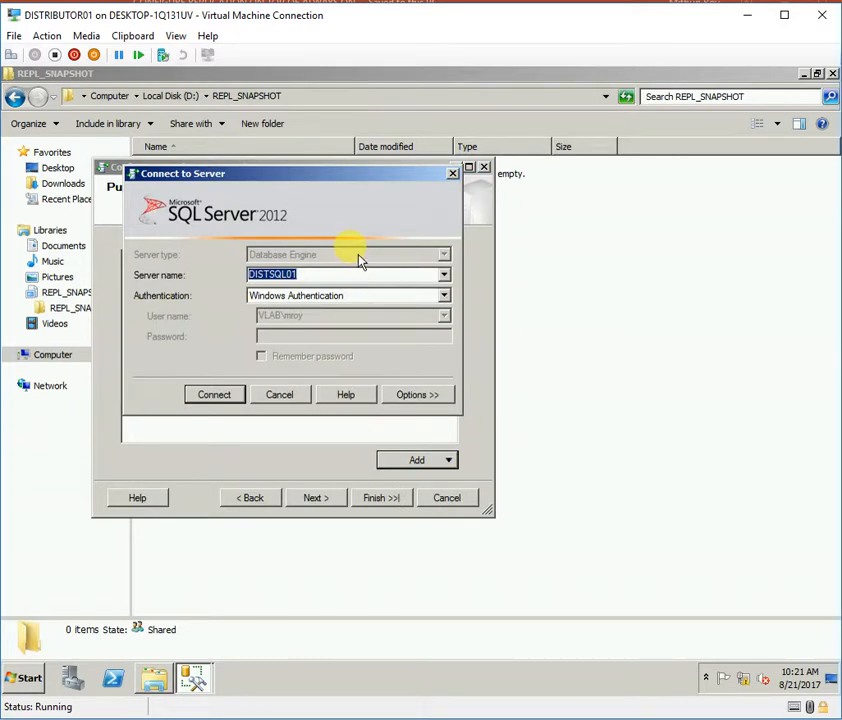
type("PROD")
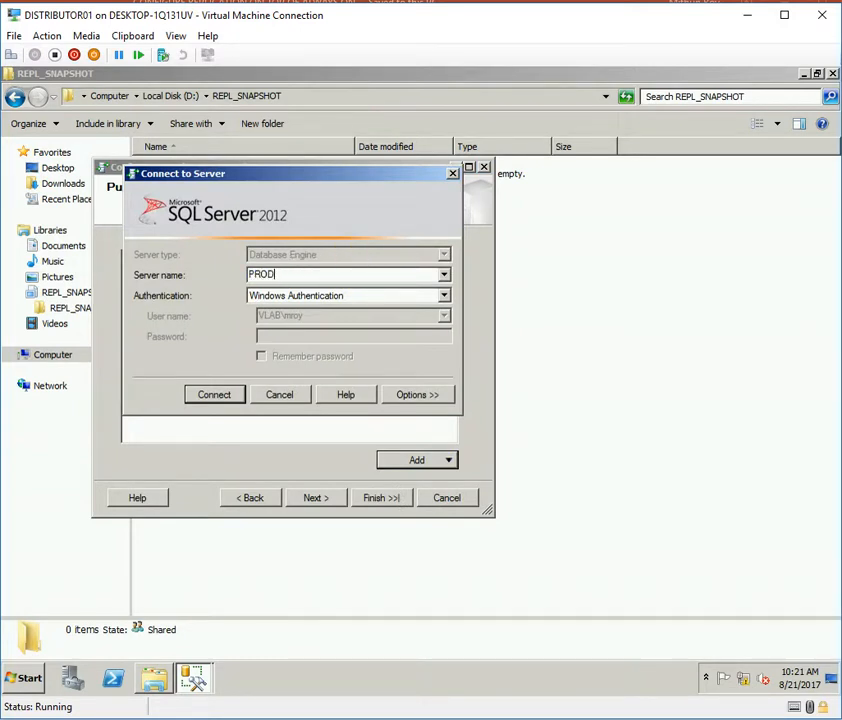
type("SQL01")
left_click(207, 398)
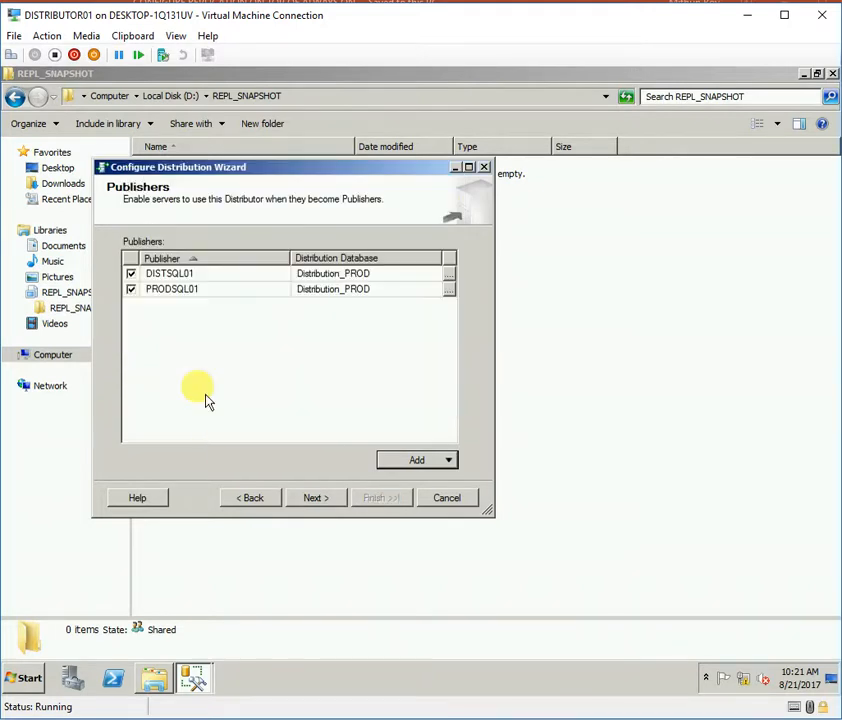
left_click(314, 498)
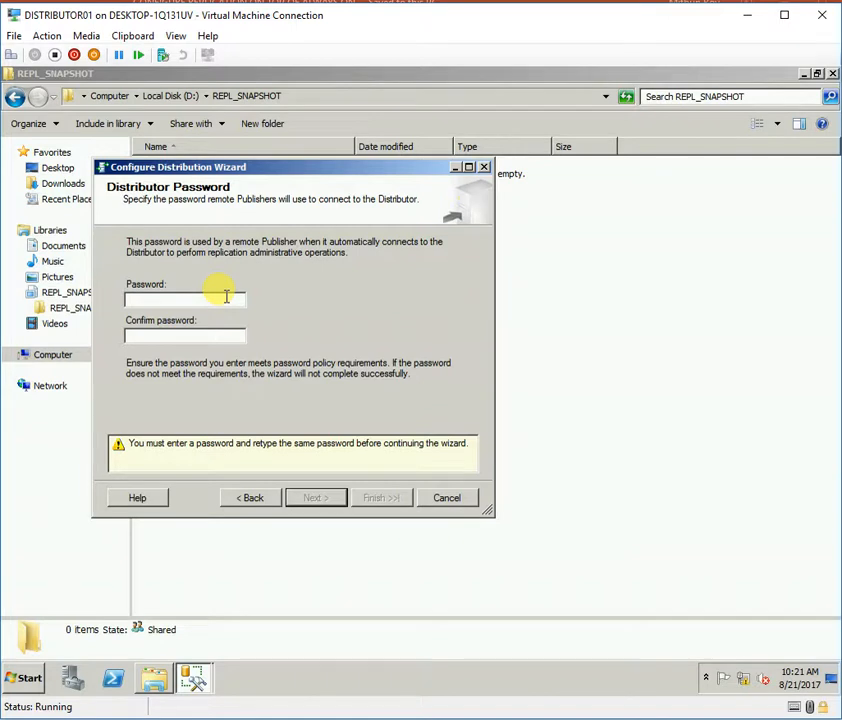
Enter and confirm the Distributor password for remote Publishers.
key("Caps_Lock")
type("**********")
key("Tab")
type("**********")
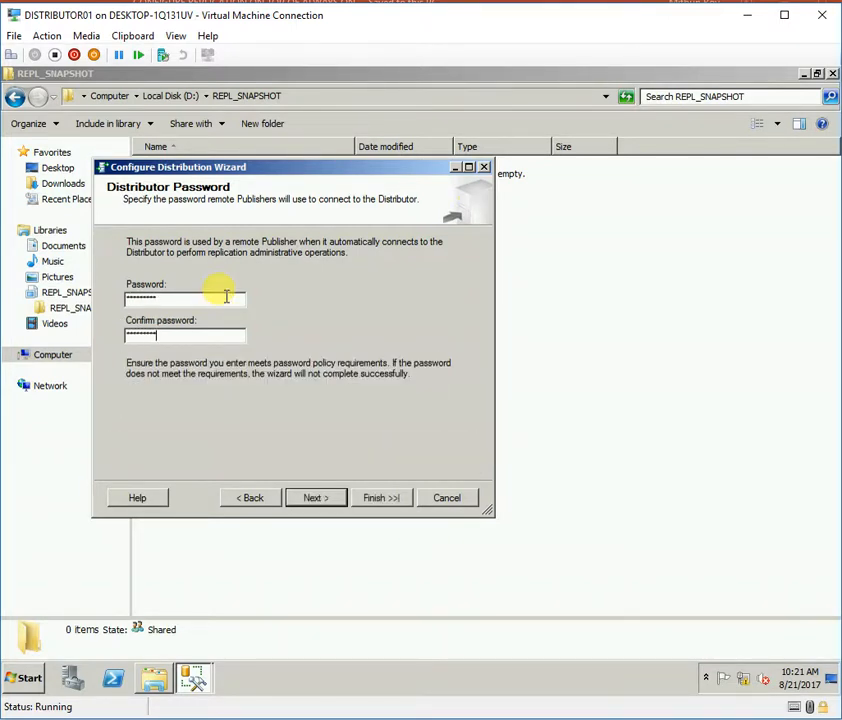
left_click(310, 496)
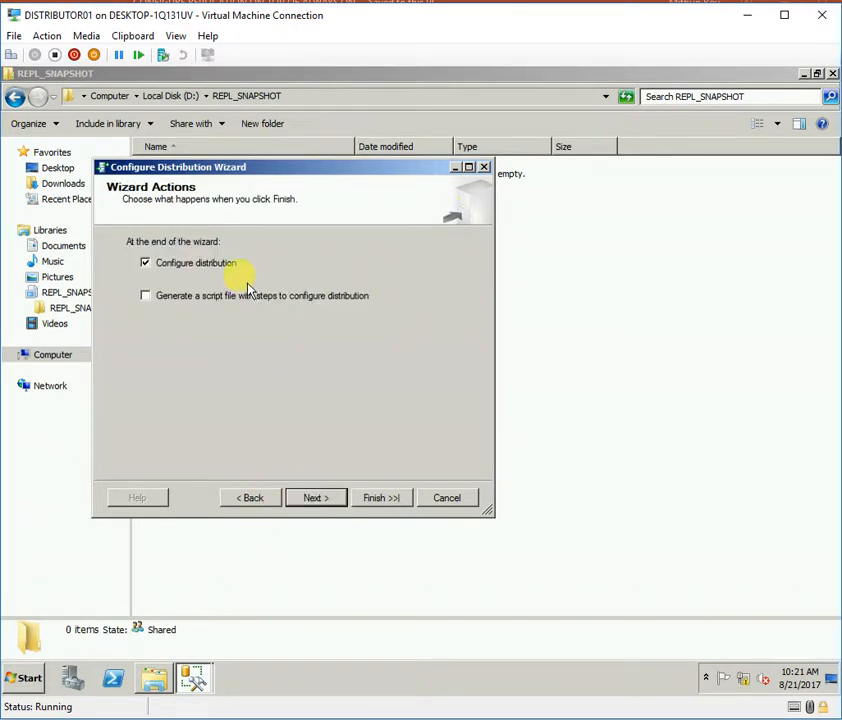
Keep only the Configure distribution action, run the distribution configuration, and close the wizard.
left_click(312, 497)
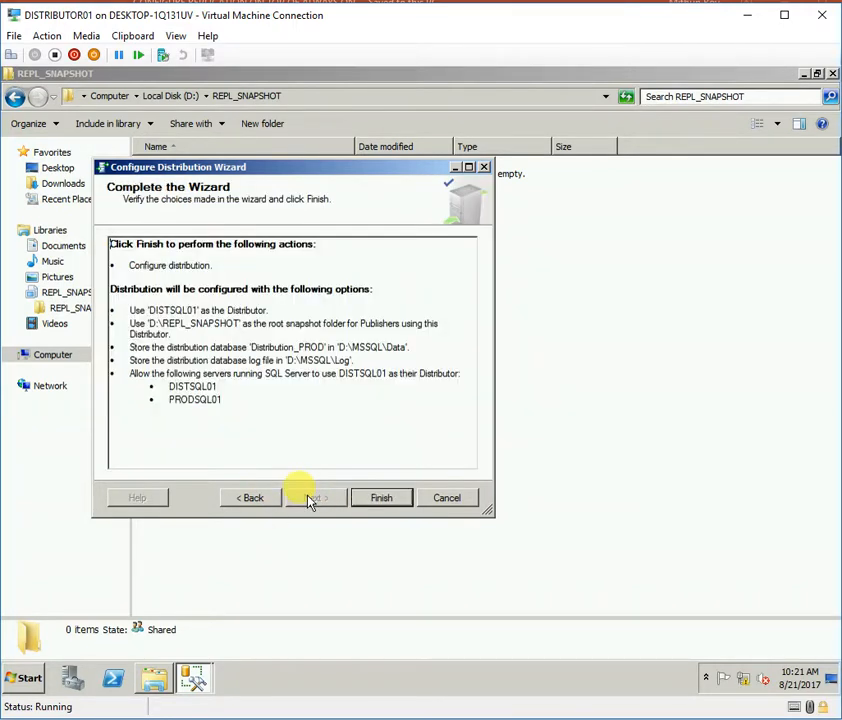
left_click(366, 498)
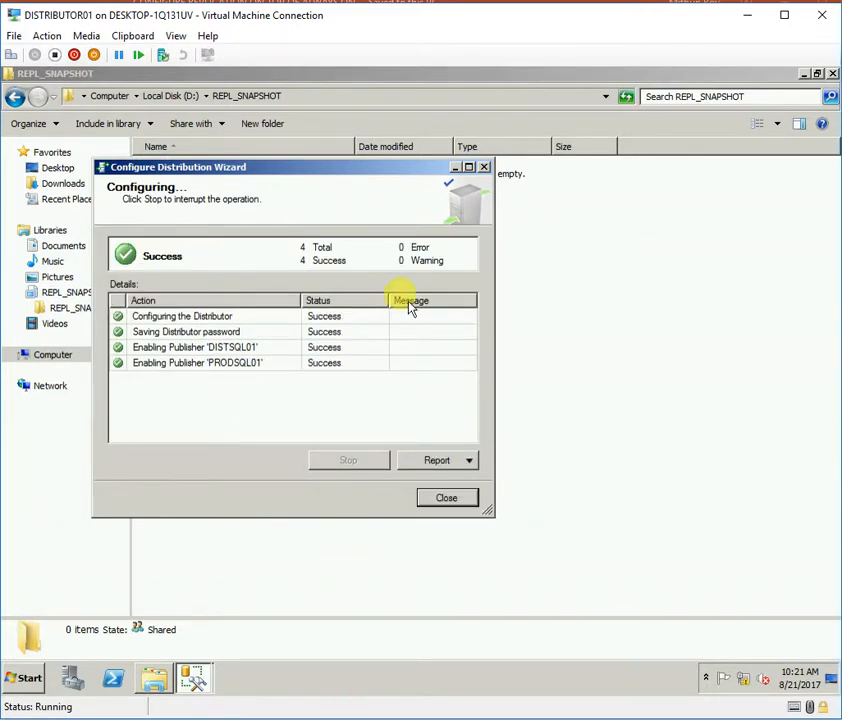
left_click(445, 498)
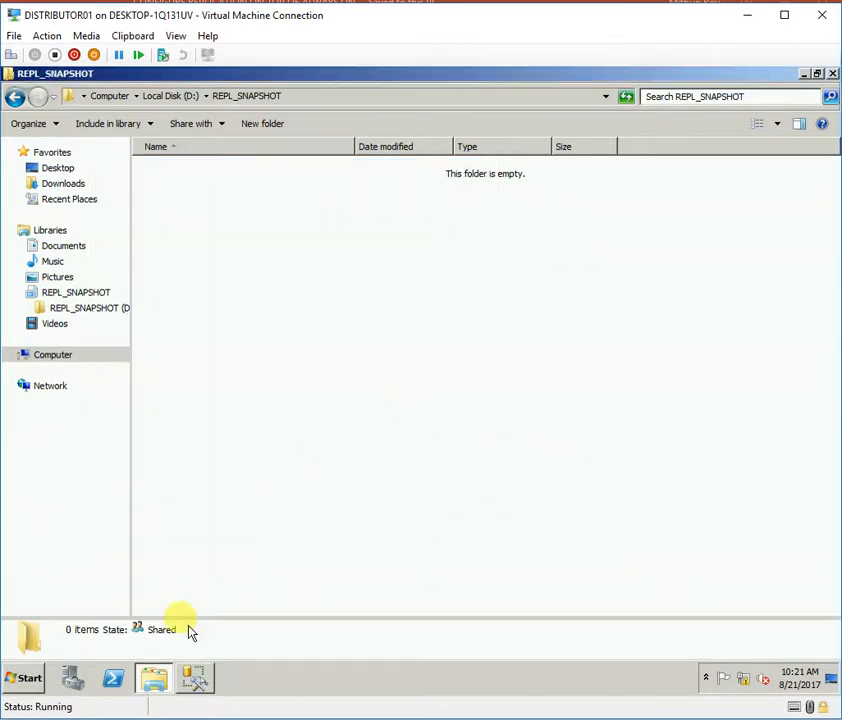
Switch to SQL Server Management Studio and inspect the system databases on DISTSQL01 for the new distribution database.
left_click(193, 679)
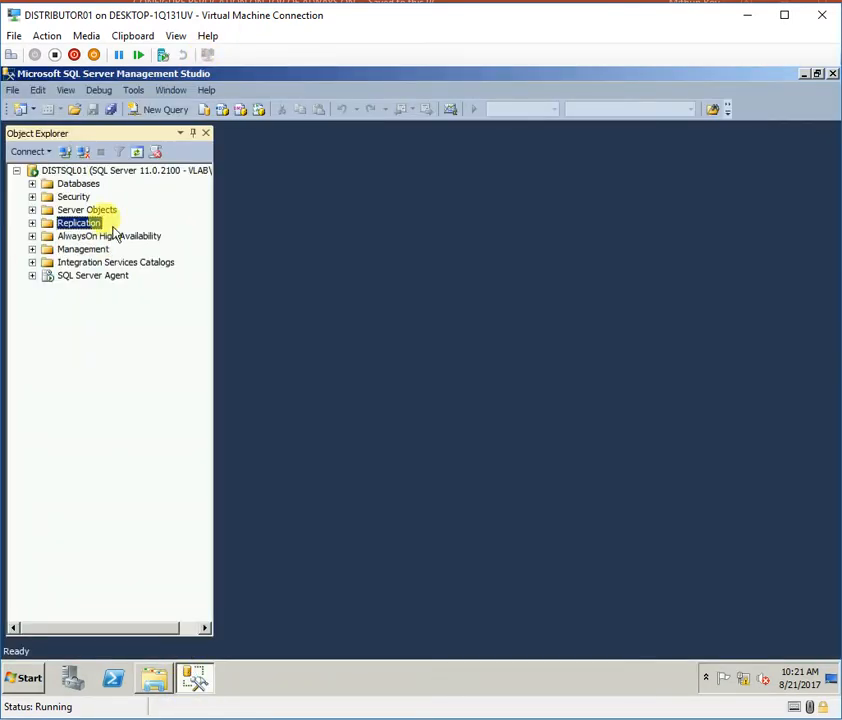
left_click(33, 184)
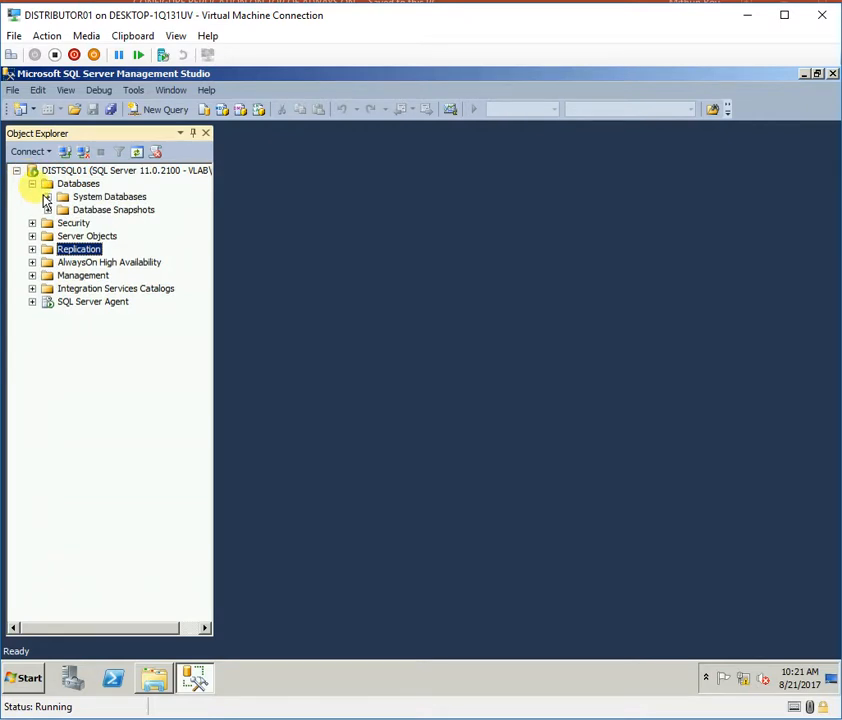
left_click(47, 197)
left_click(90, 211)
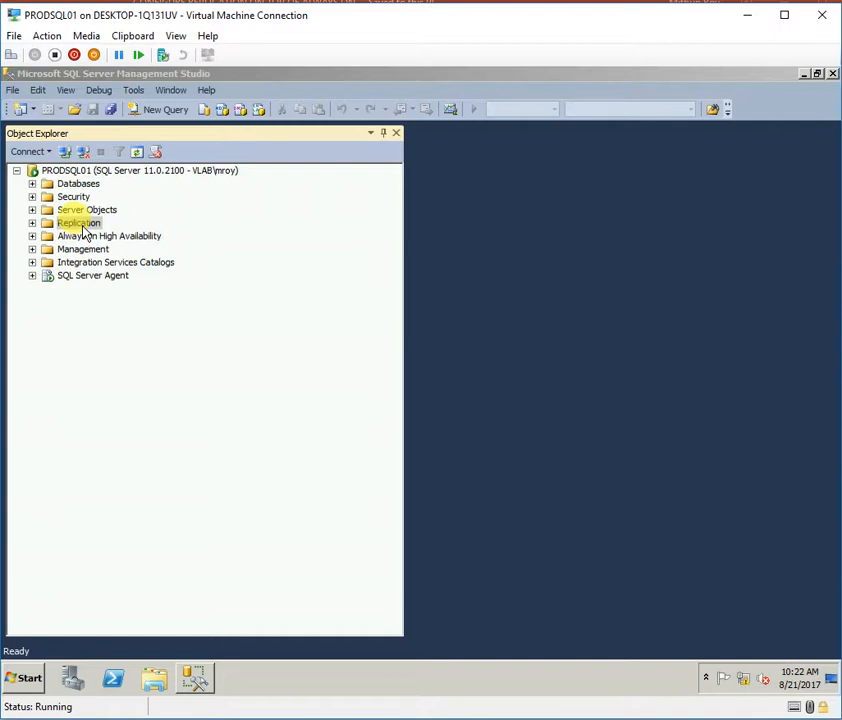
Switch to the PRODSQL01 machine and start a new local publication, passing the wizard's introduction page.
left_click(32, 223)
right_click(80, 236)
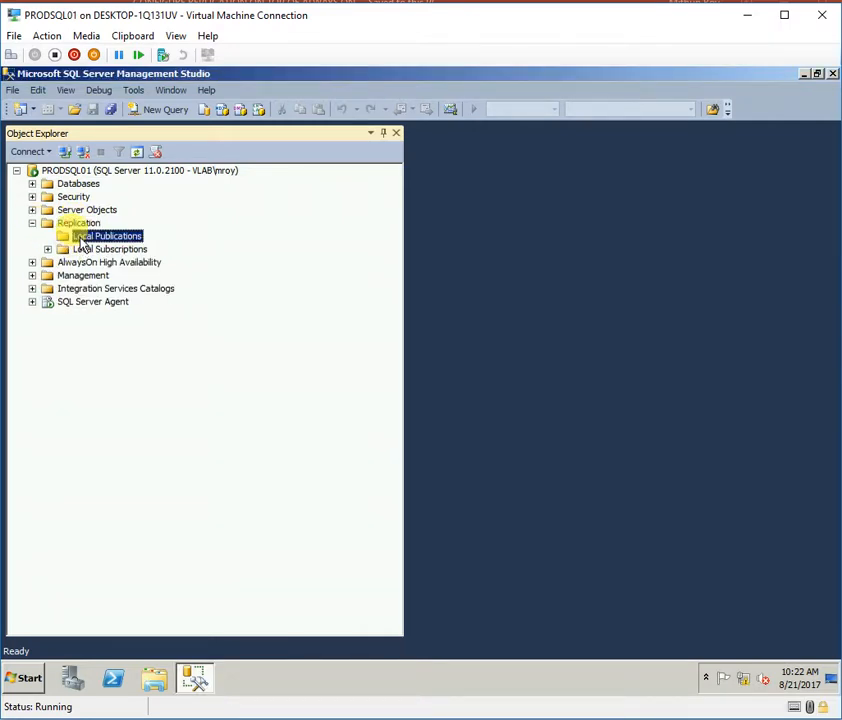
left_click(143, 248)
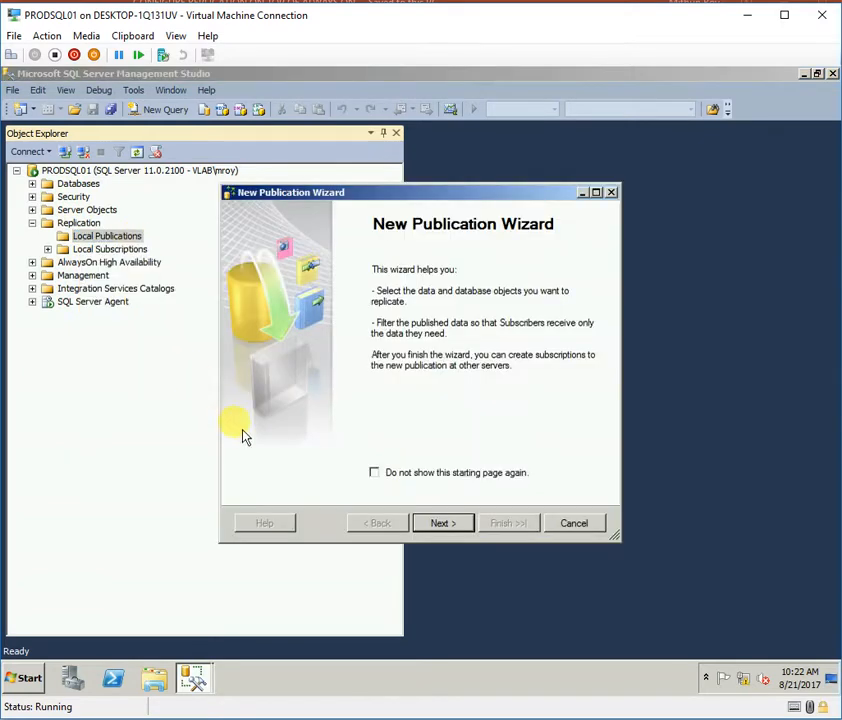
left_click(443, 526)
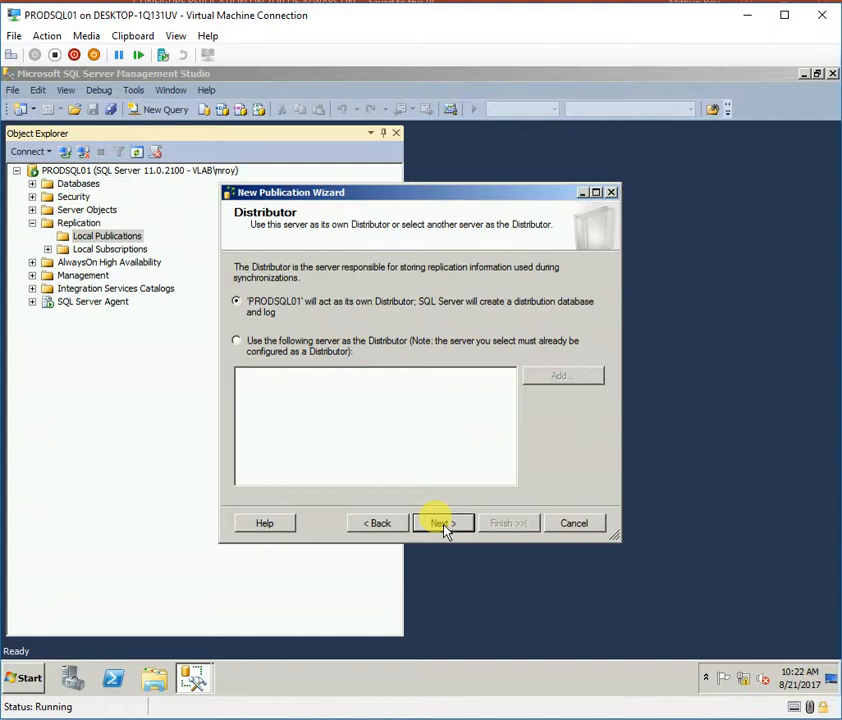
Choose another server as the Distributor, connecting to distsql01 with Windows Authentication.
left_click(294, 342)
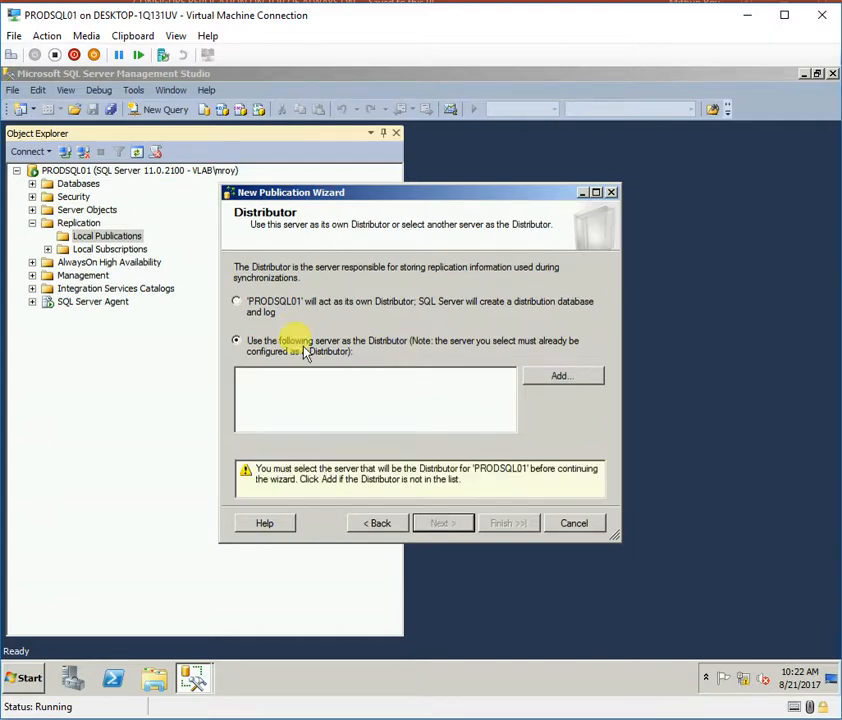
left_click(574, 377)
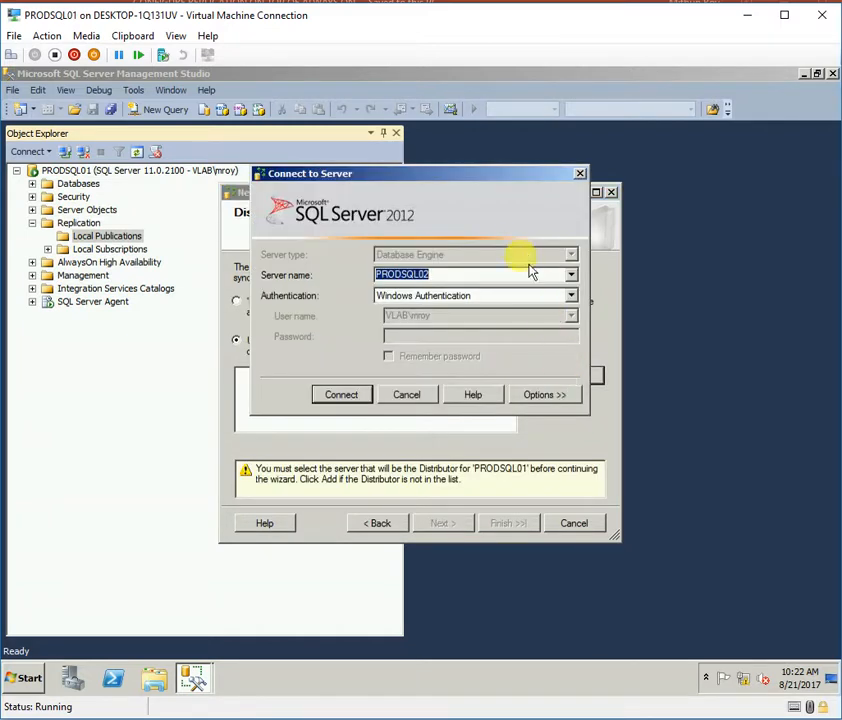
type("dist")
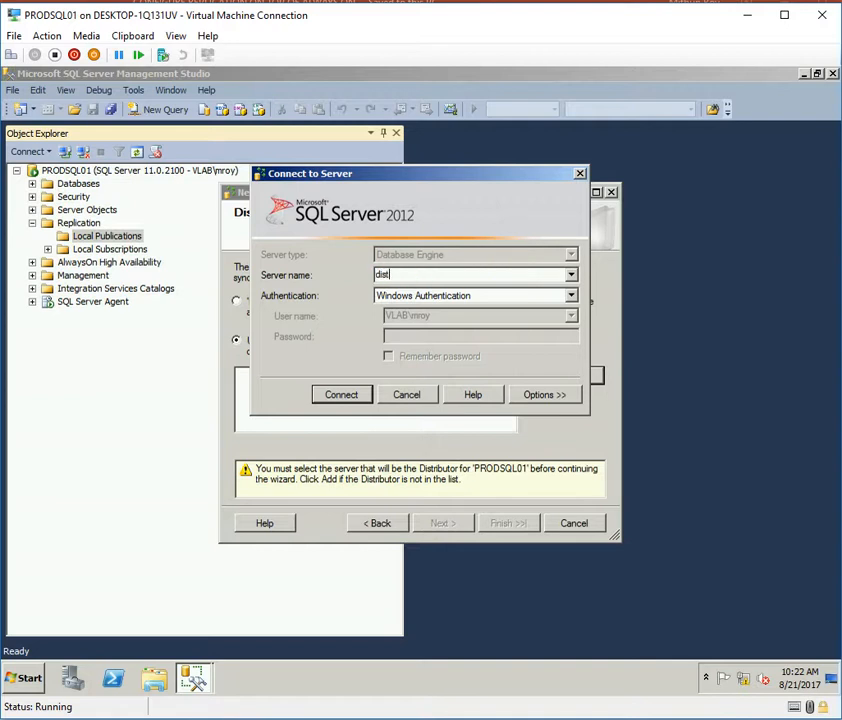
type("sql01")
left_click(331, 397)
left_click(446, 525)
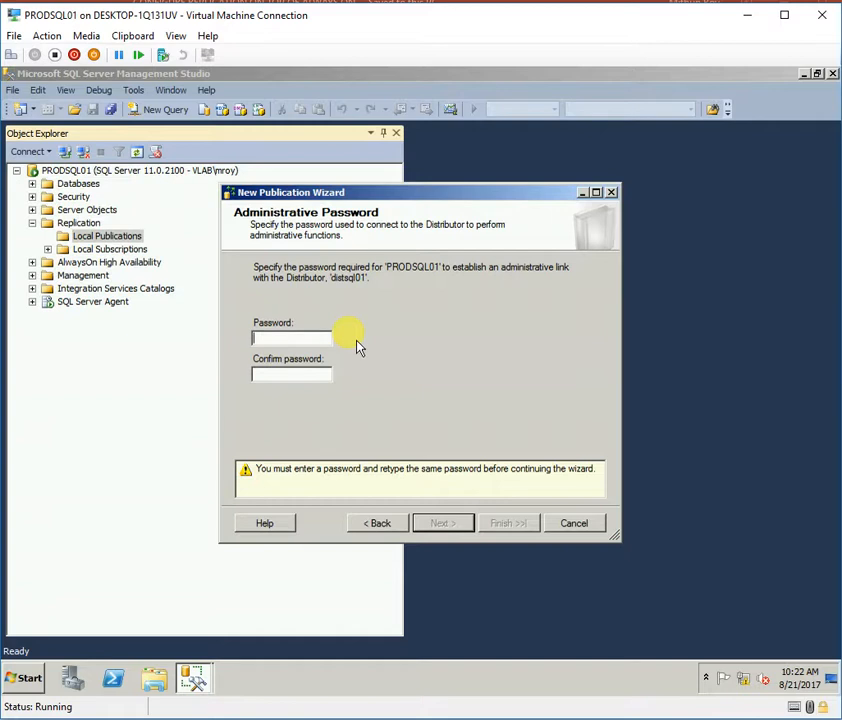
Enter and confirm the administrative password for PRODSQL01's link to the Distributor and accept it.
key("Caps_Lock")
type("**")
key("BackSpace")
key("BackSpace")
type("********")
key("Tab")
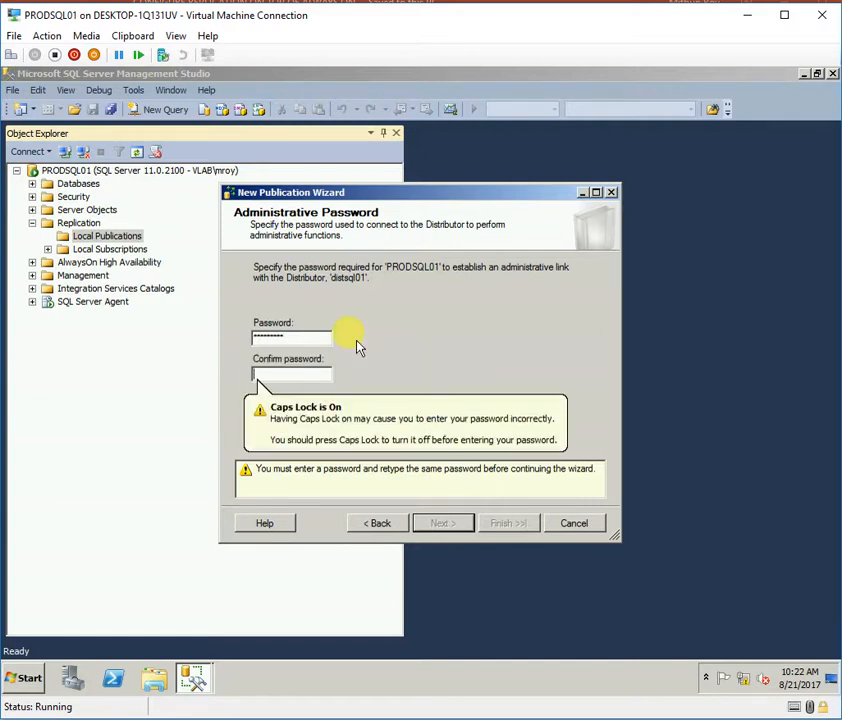
type("********")
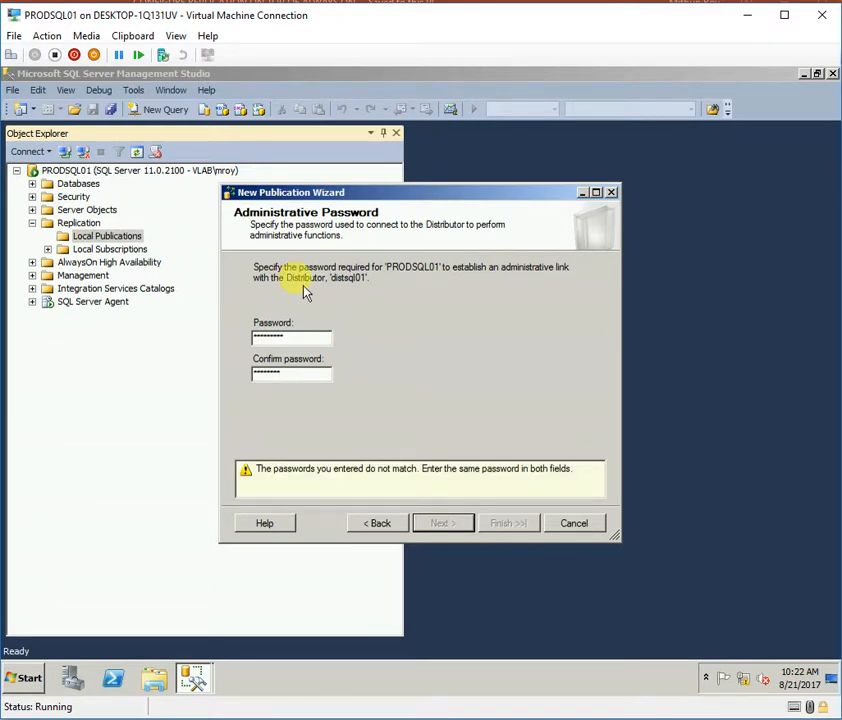
left_click_drag(289, 372, 256, 373)
type("**********")
key("Return")
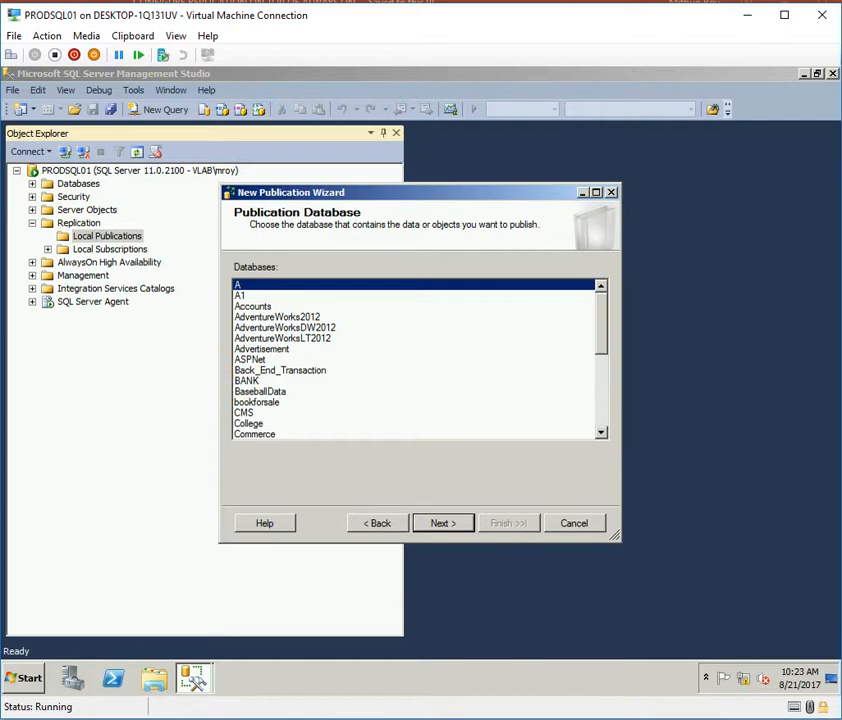
Select AdventureWorks2012 as the publication database and Transactional publication as the publication type.
left_click(290, 317)
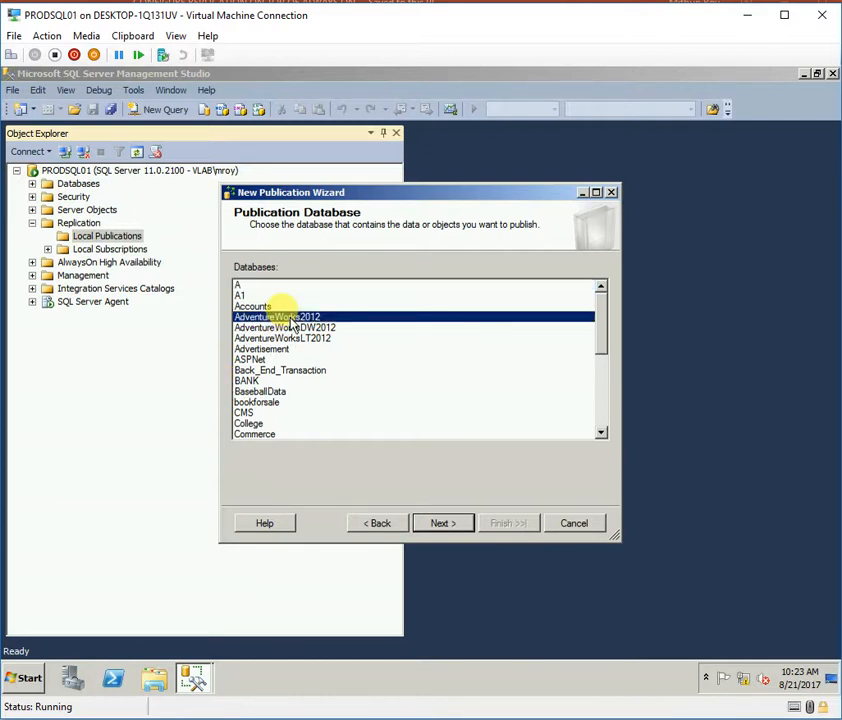
left_click(455, 525)
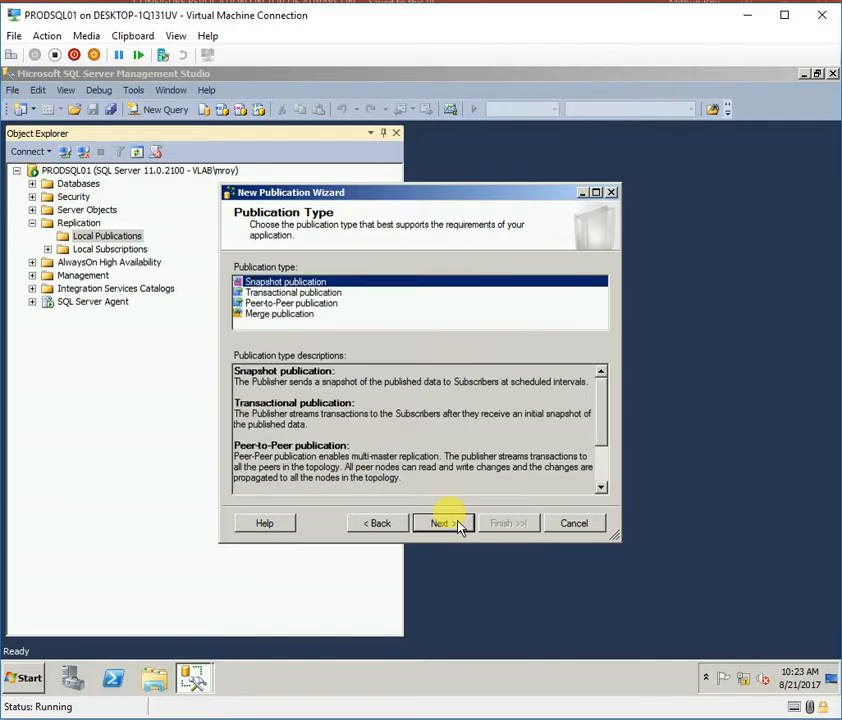
left_click(315, 293)
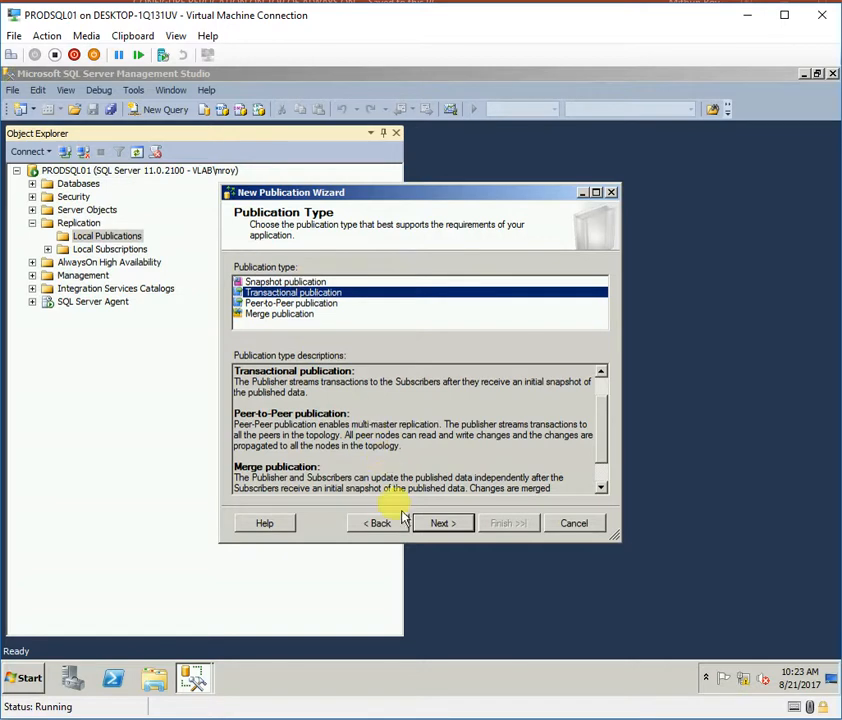
left_click(426, 528)
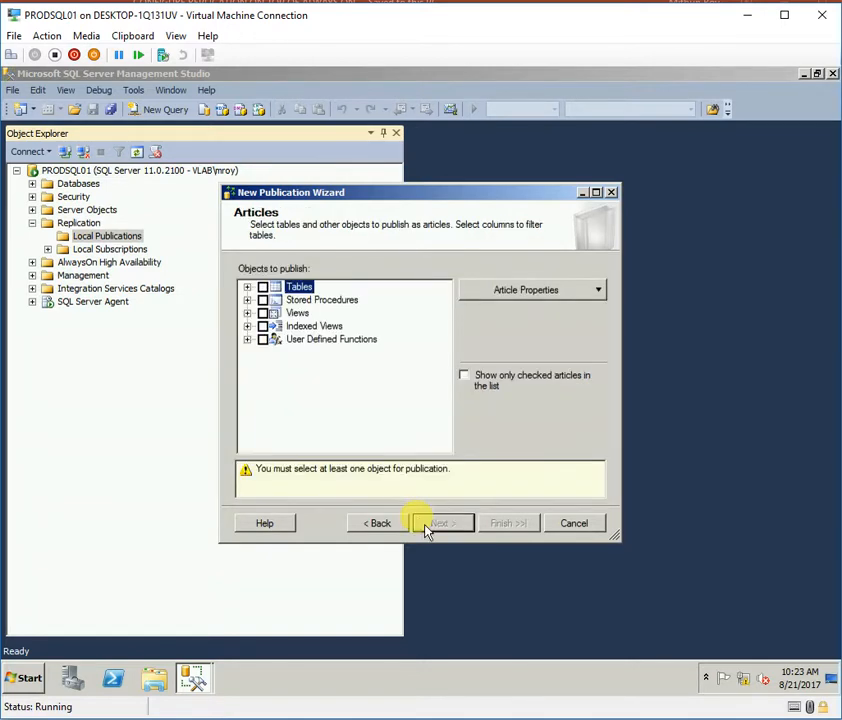
Select the tables Address (Person), AddressType (Person) and AWBuildVersion (dbo) as articles and show only the checked articles.
left_click(247, 287)
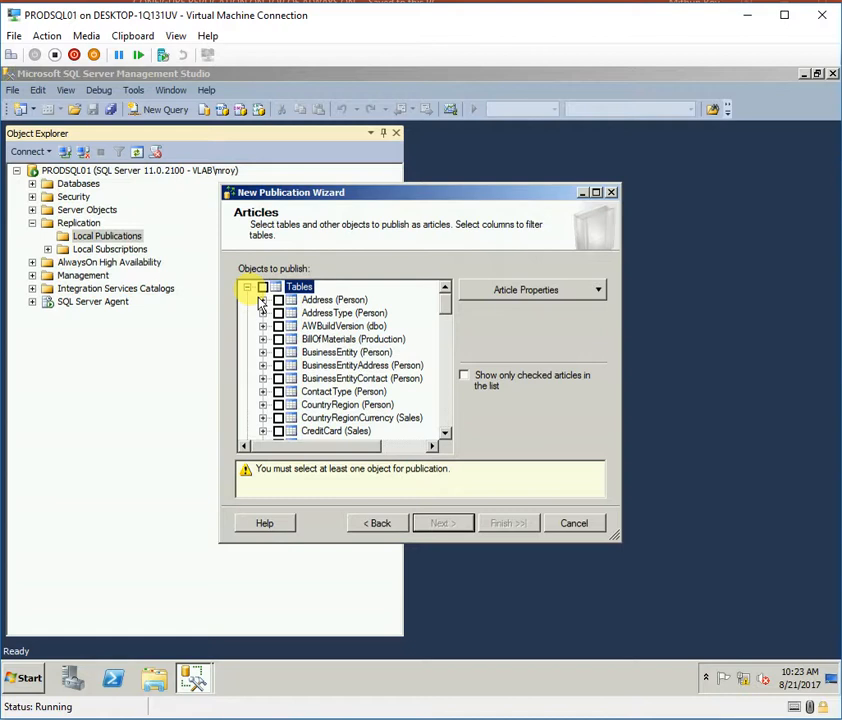
left_click(262, 300)
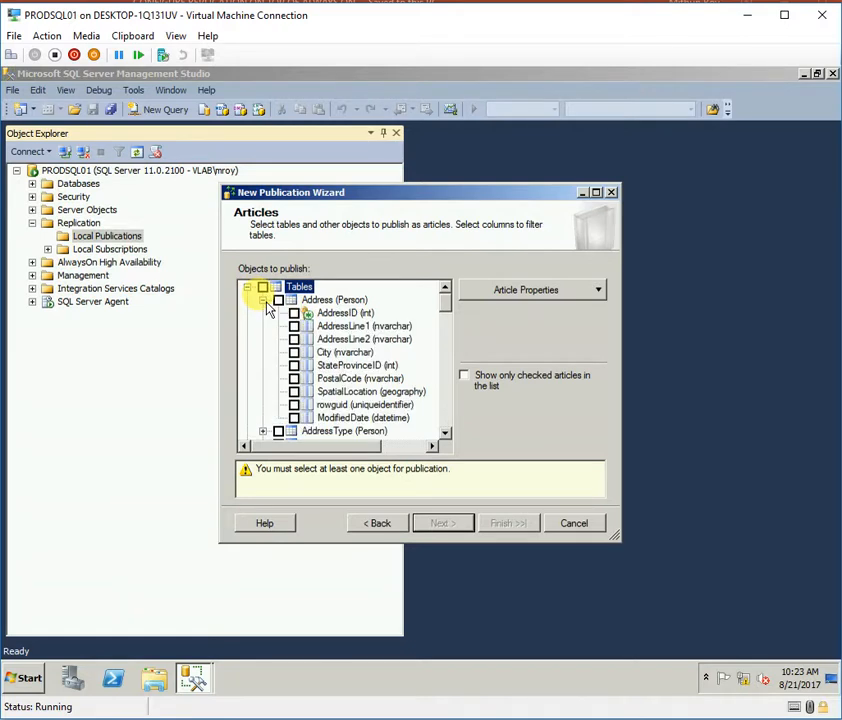
left_click(278, 300)
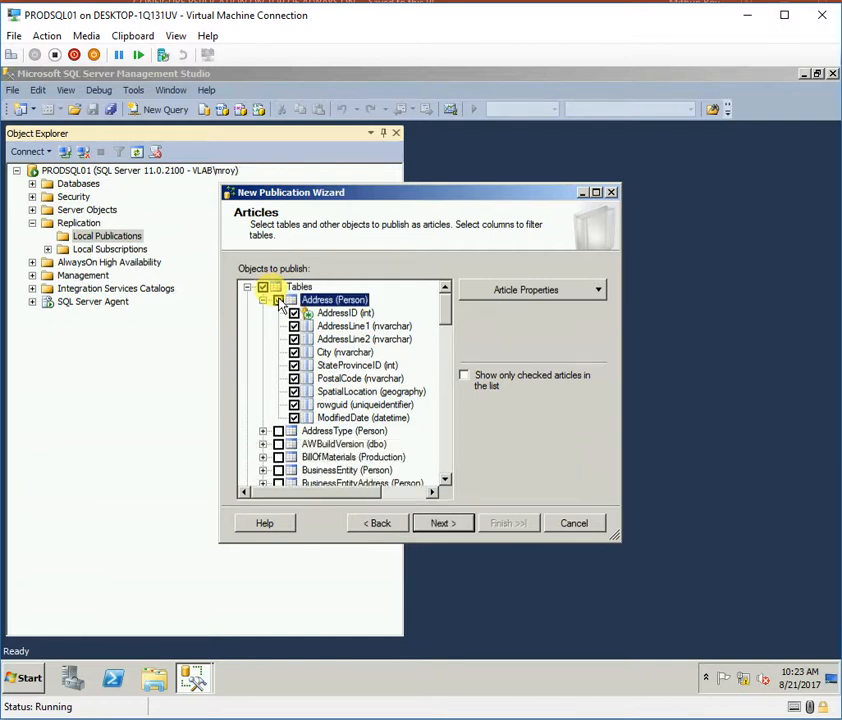
left_click(263, 301)
left_click(278, 313)
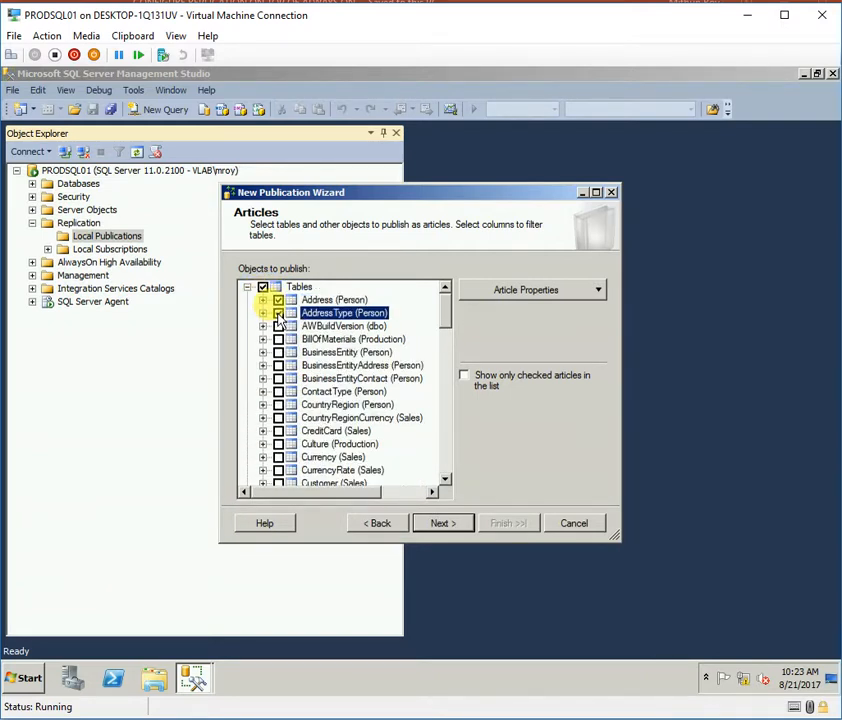
left_click(278, 326)
left_click(263, 326)
left_click(263, 326)
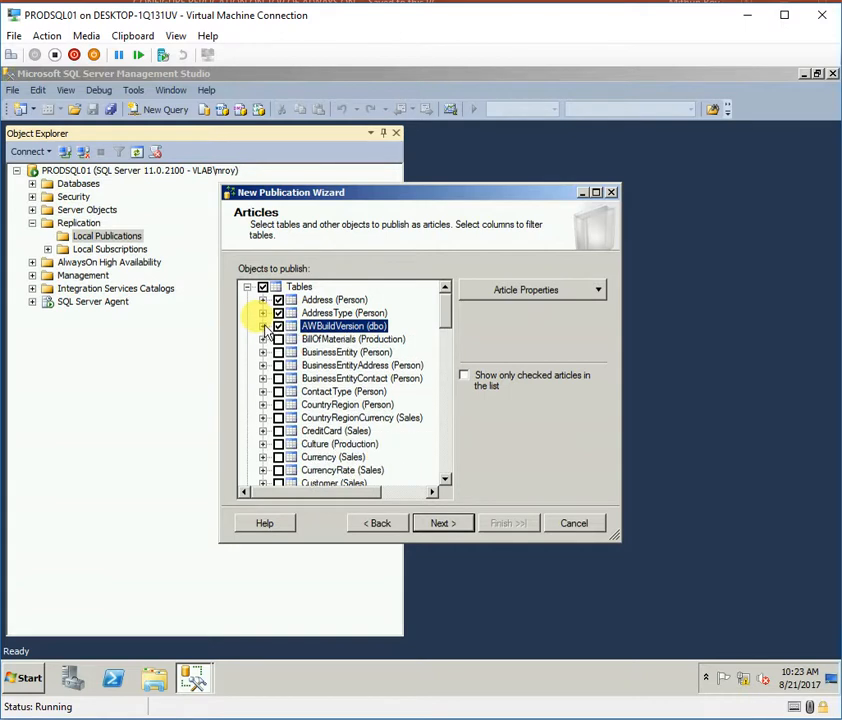
left_click(463, 376)
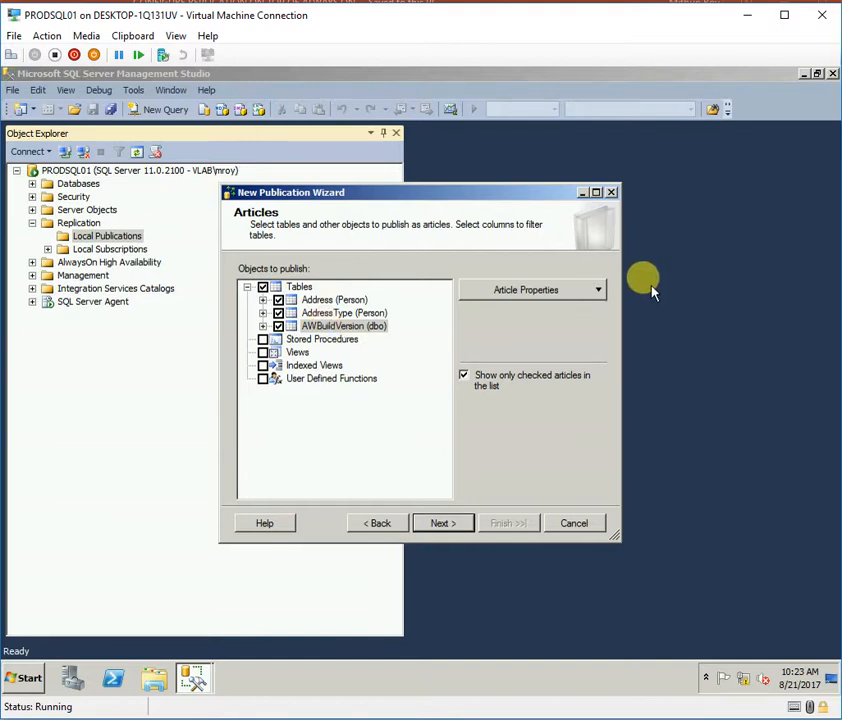
Set Copy nonclustered indexes to True for all table articles and accept the article selection.
left_click(583, 291)
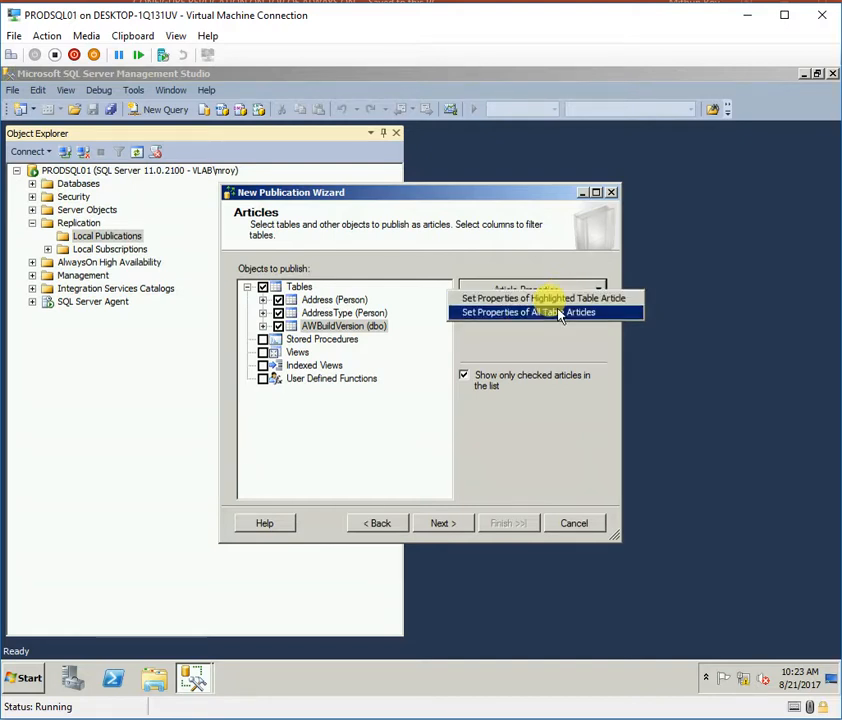
left_click(540, 311)
left_click_drag(577, 348, 581, 248)
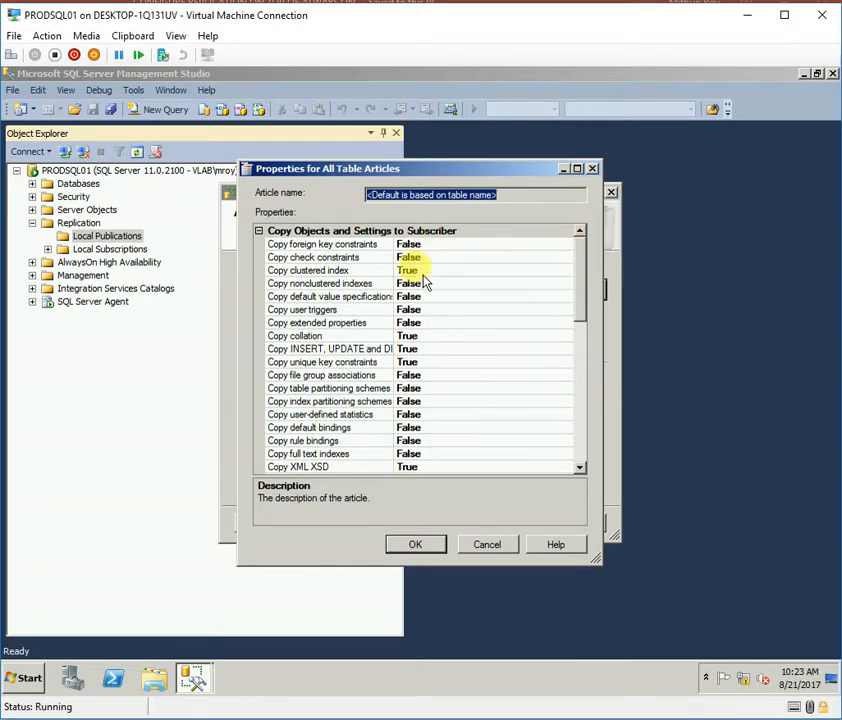
left_click(331, 285)
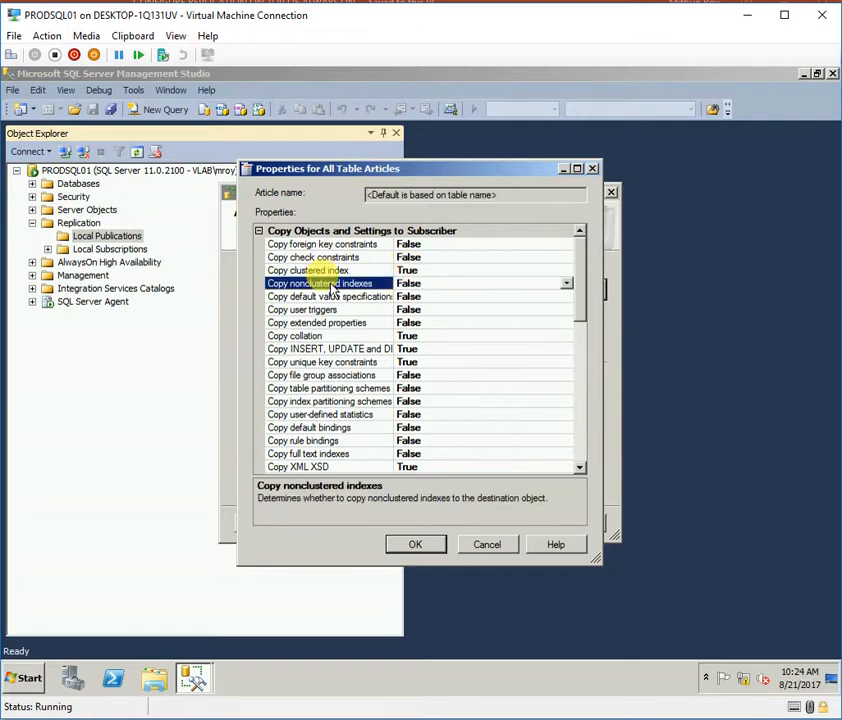
left_click(566, 284)
left_click(511, 296)
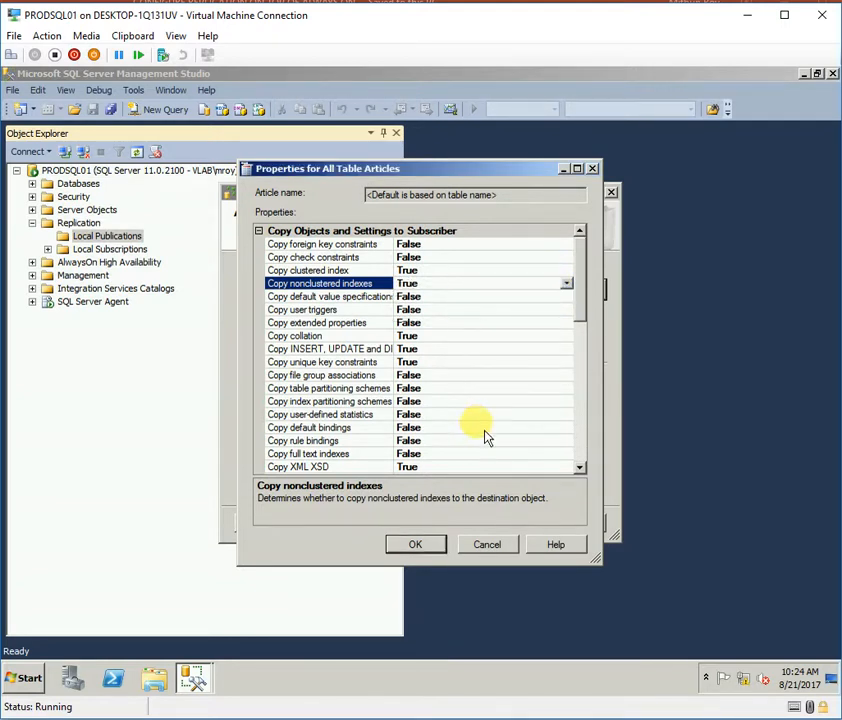
left_click(413, 549)
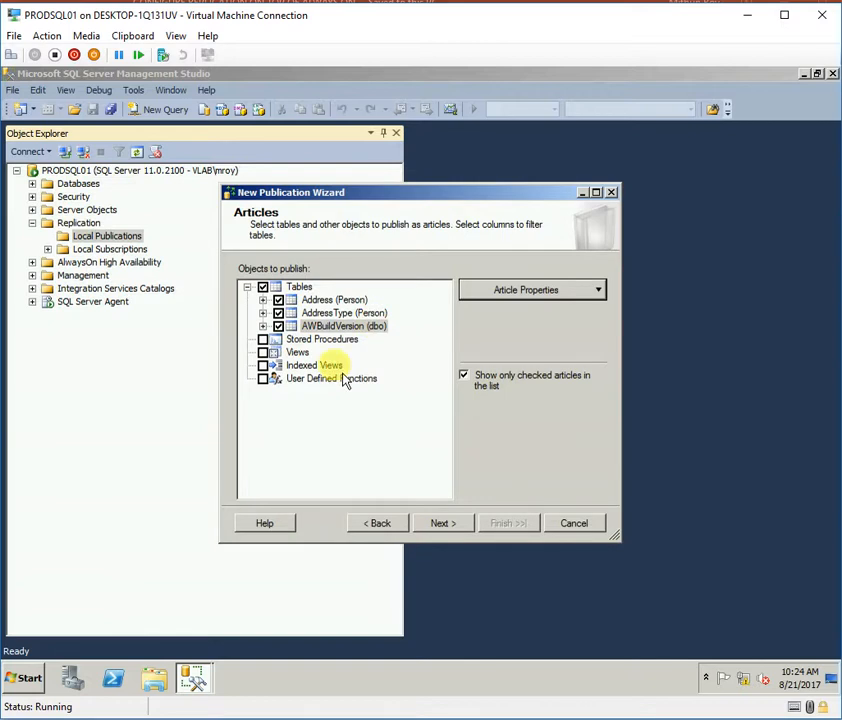
left_click(437, 526)
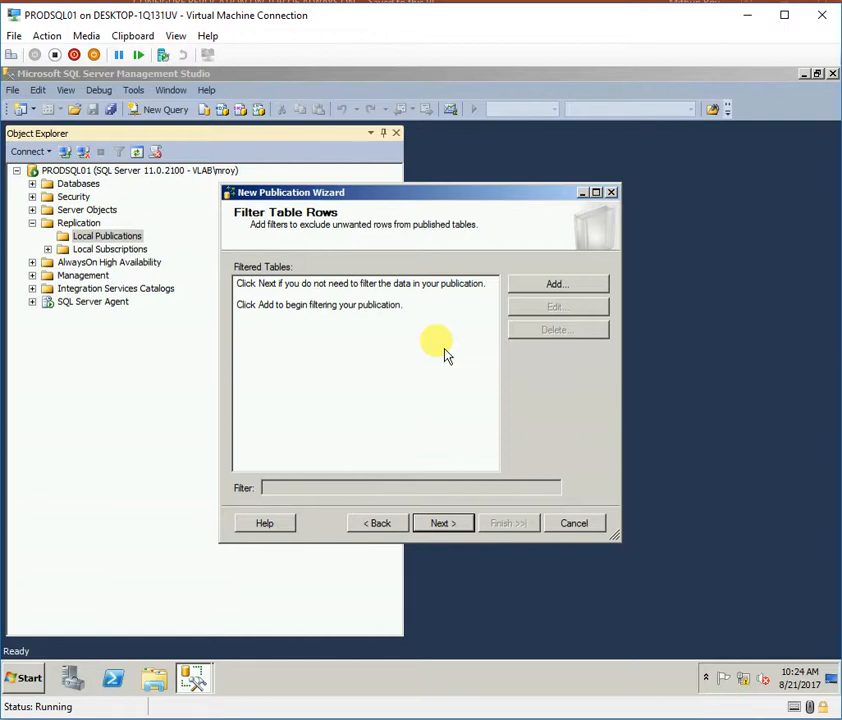
Leave the table rows unfiltered and have a snapshot created immediately and kept available to initialize subscriptions.
left_click(443, 522)
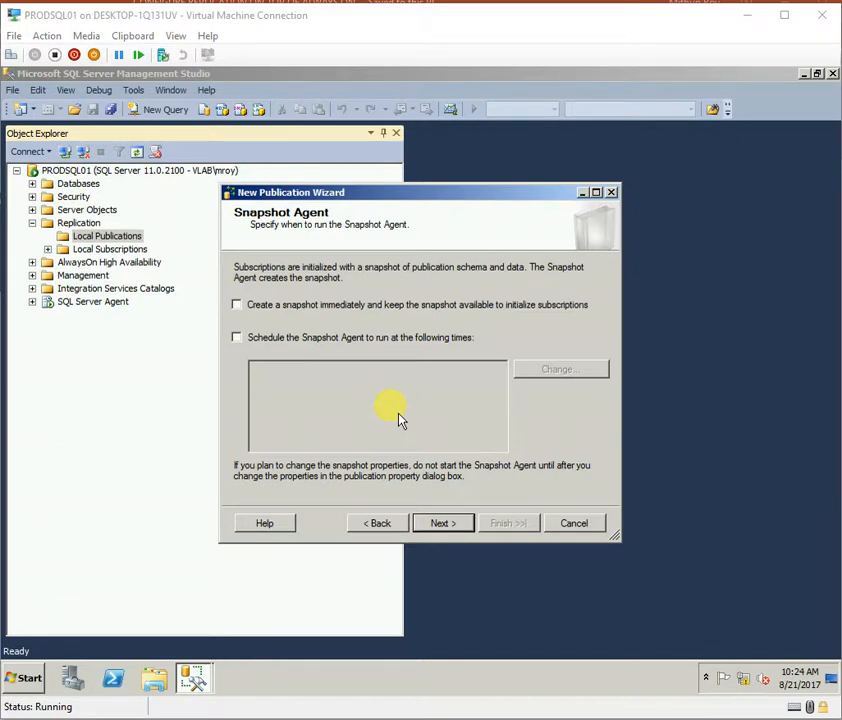
left_click(236, 304)
left_click(443, 523)
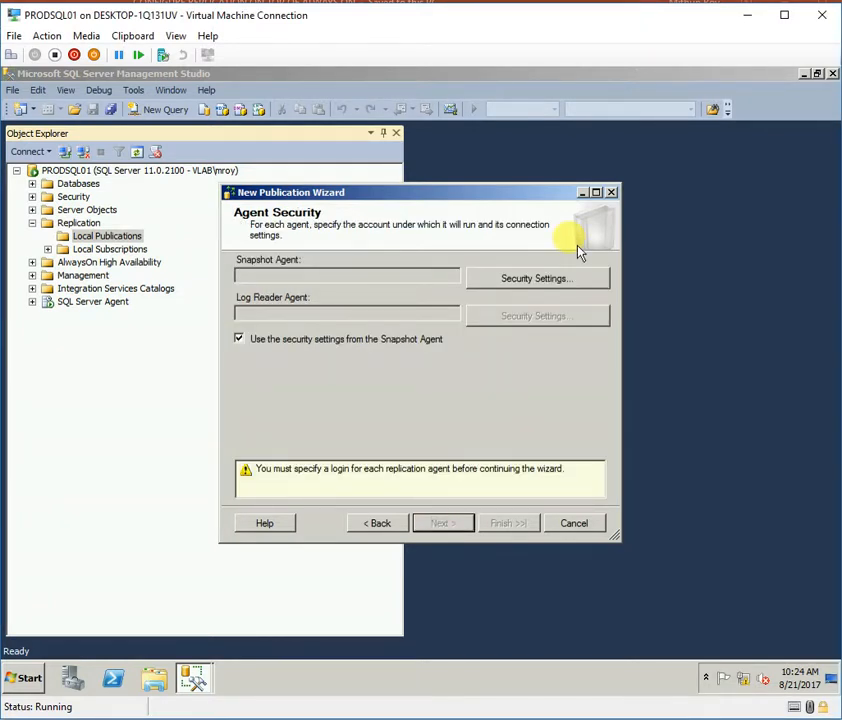
Run the Snapshot Agent under the SQL Server Agent service account, impersonating the process account, and accept the agent security.
left_click(551, 277)
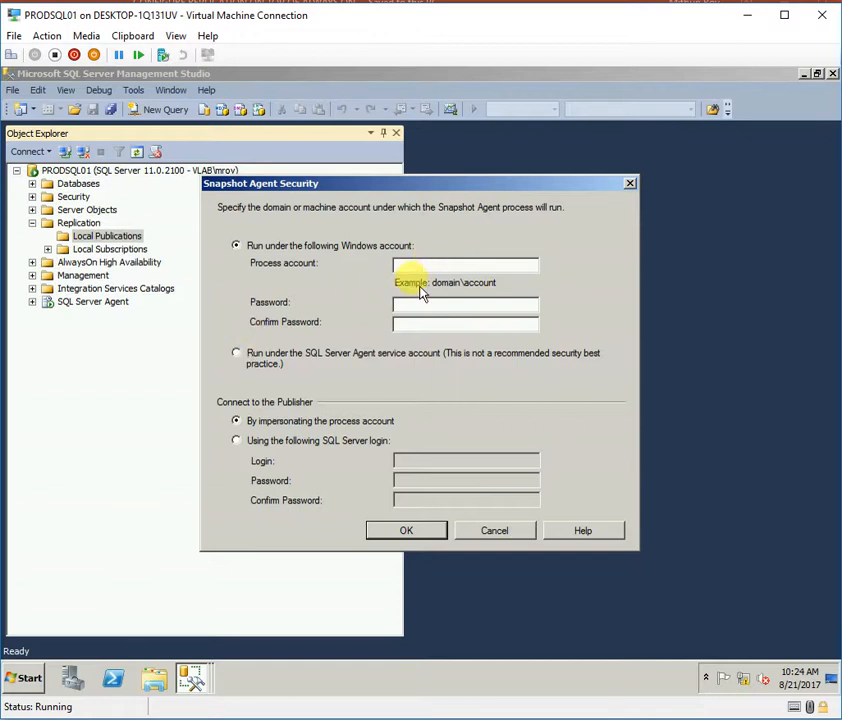
left_click(235, 352)
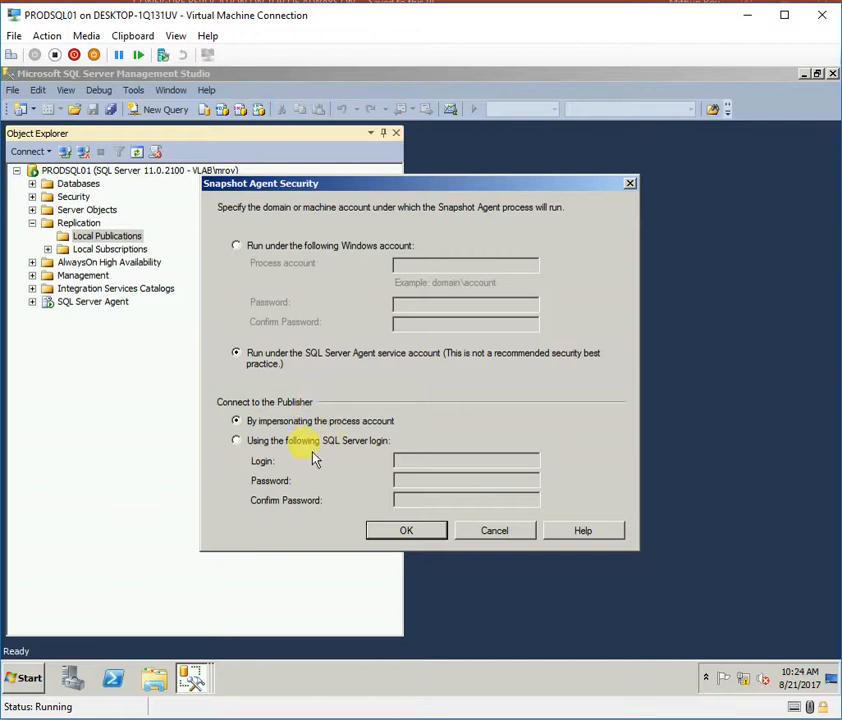
left_click(405, 528)
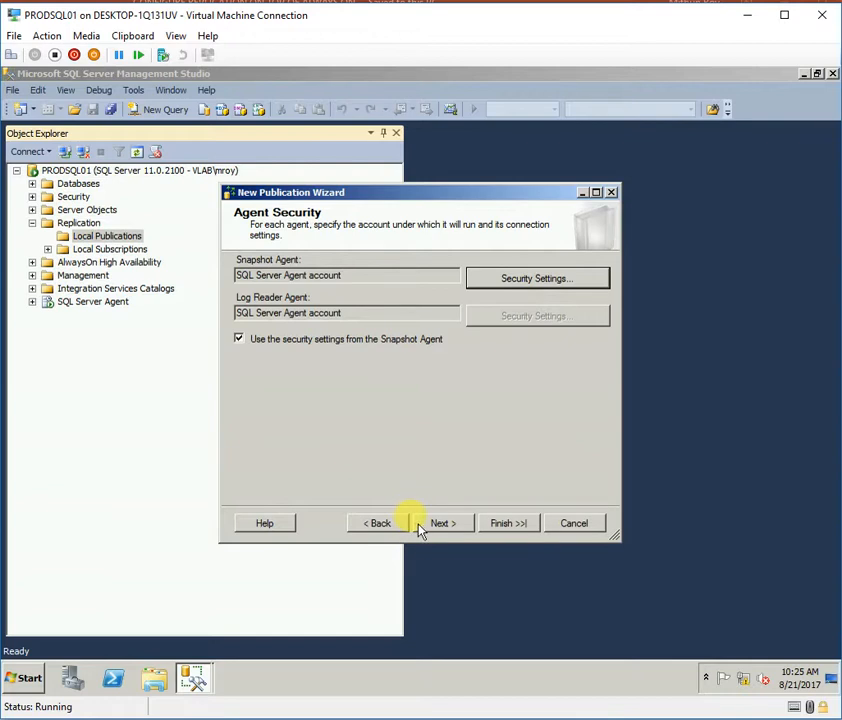
left_click(420, 527)
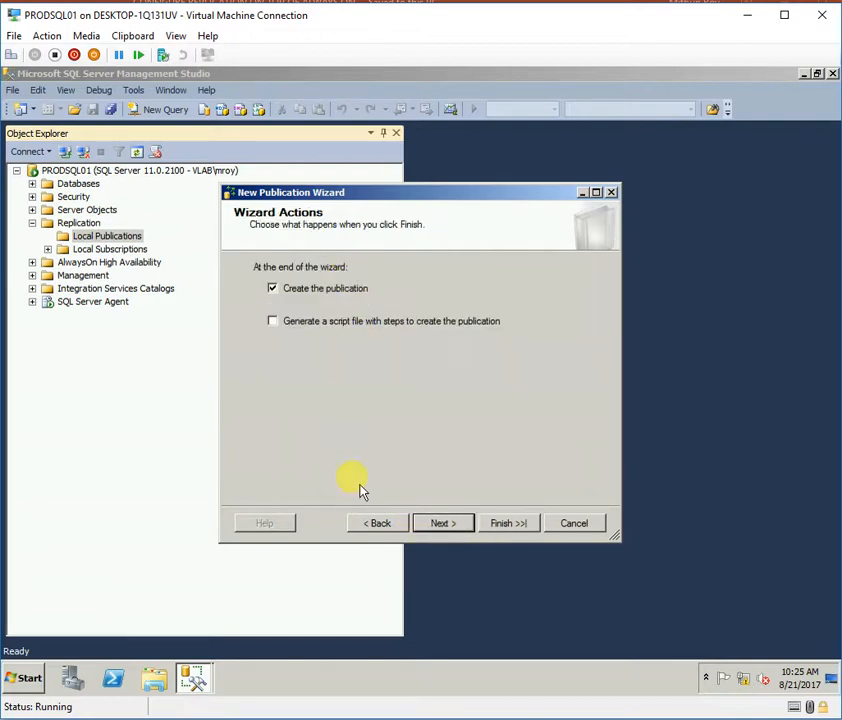
Name the publication AdventureWorks_Trans, create it and close the wizard.
left_click(445, 526)
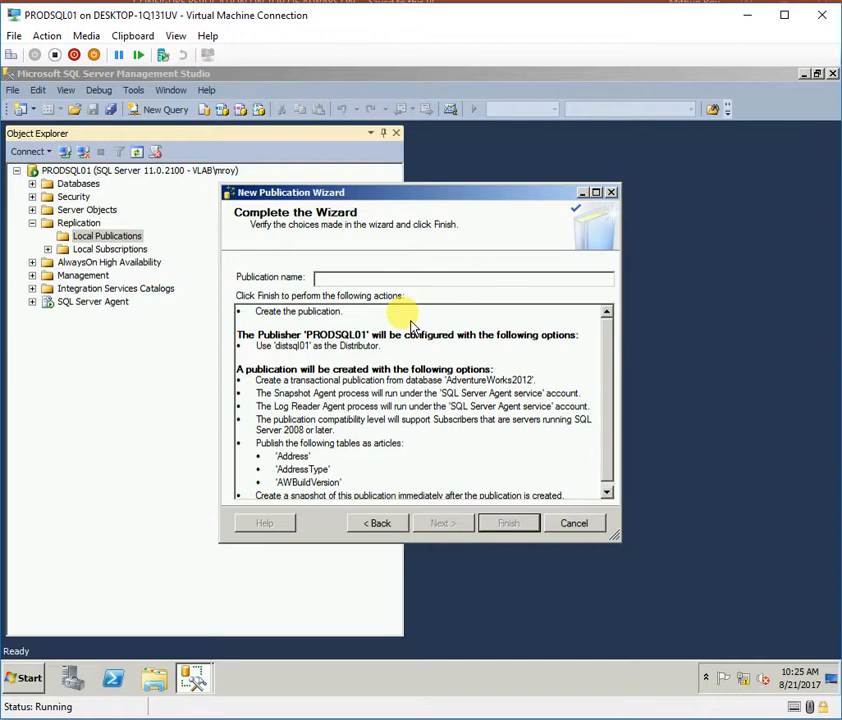
type("Advent")
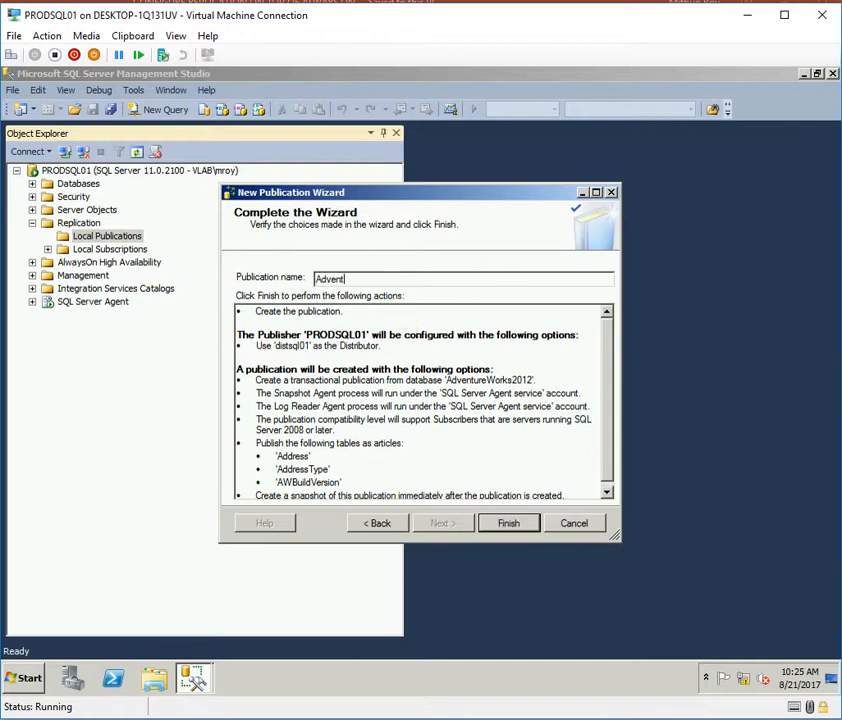
type("ureWorks_Trans")
left_click(506, 522)
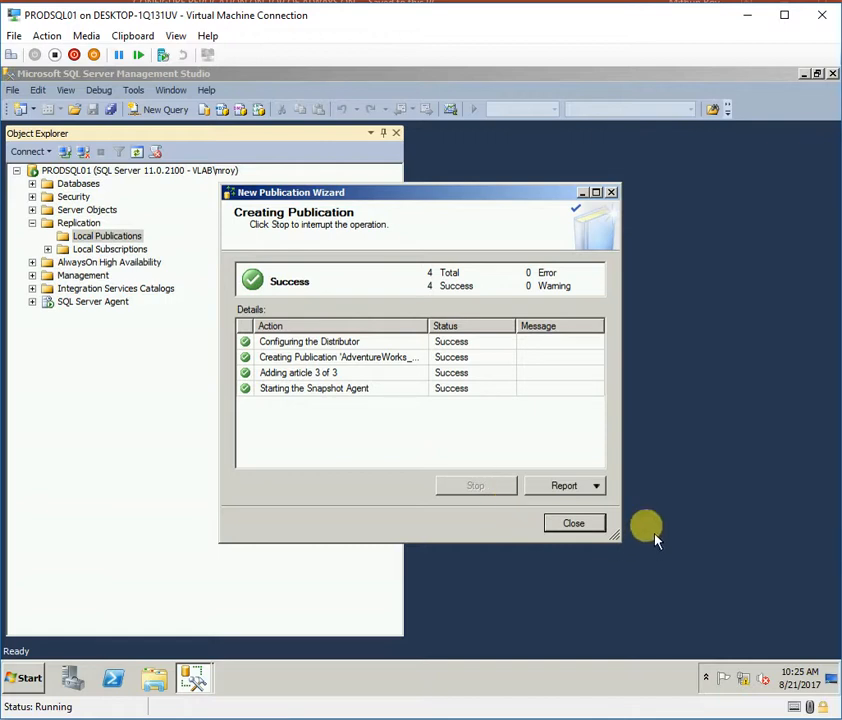
left_click(566, 524)
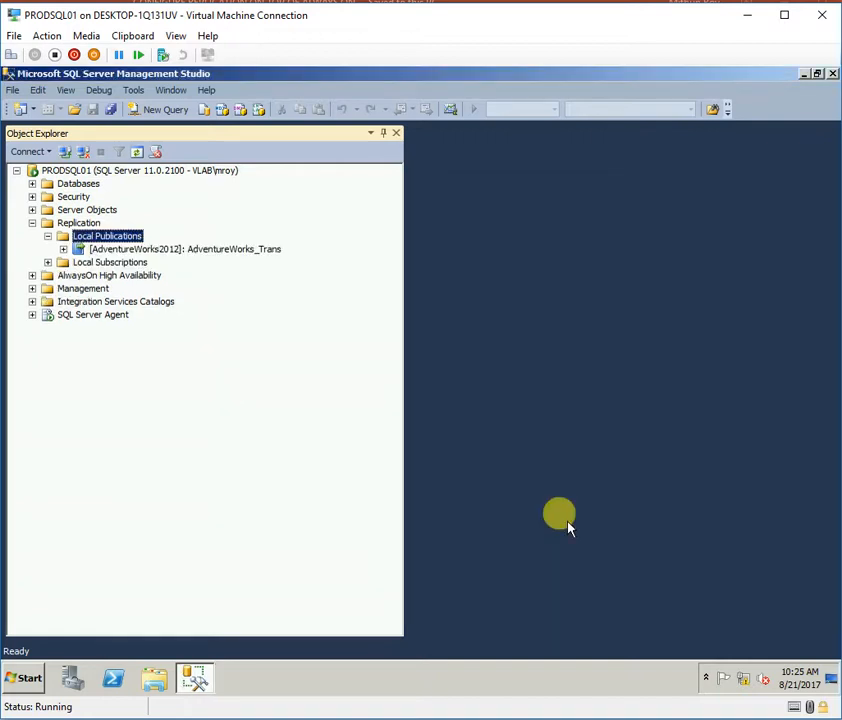
Start a new subscription to the AdventureWorks_Trans publication with all agents running at the Distributor DISTSQL01 (push subscriptions).
left_click(128, 250)
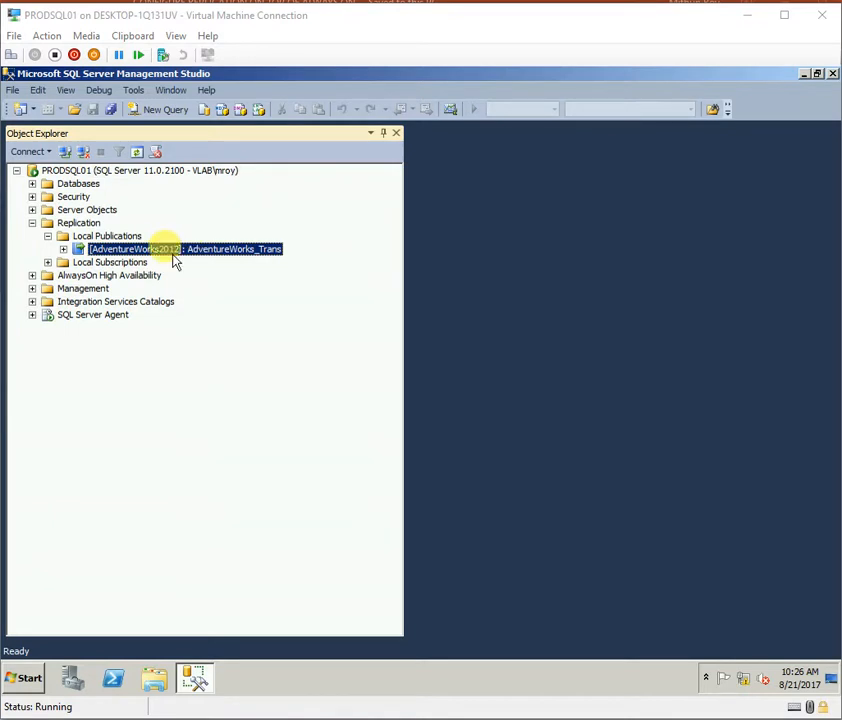
right_click(95, 256)
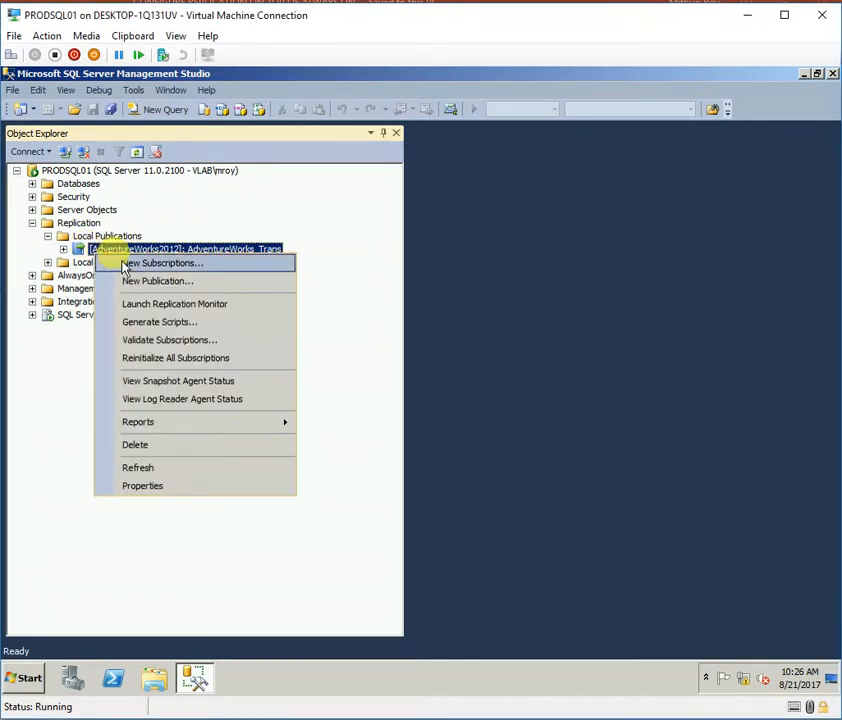
left_click(124, 264)
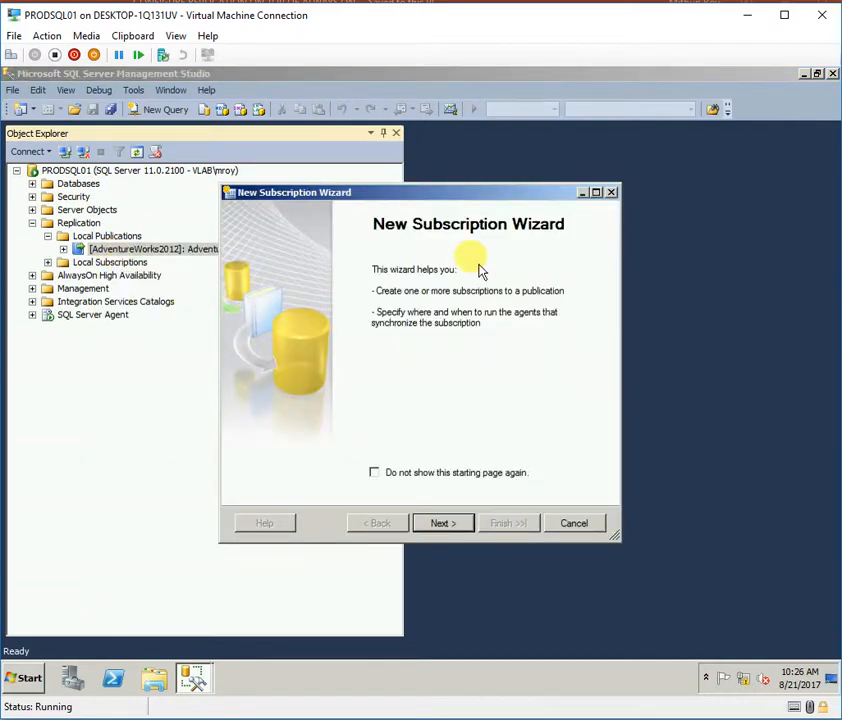
left_click(443, 522)
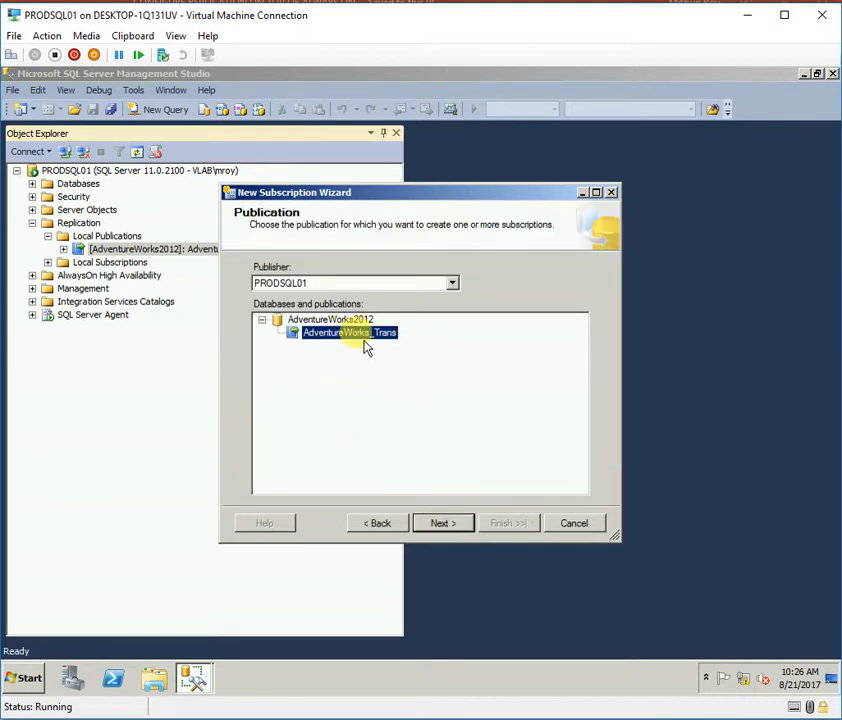
left_click(457, 525)
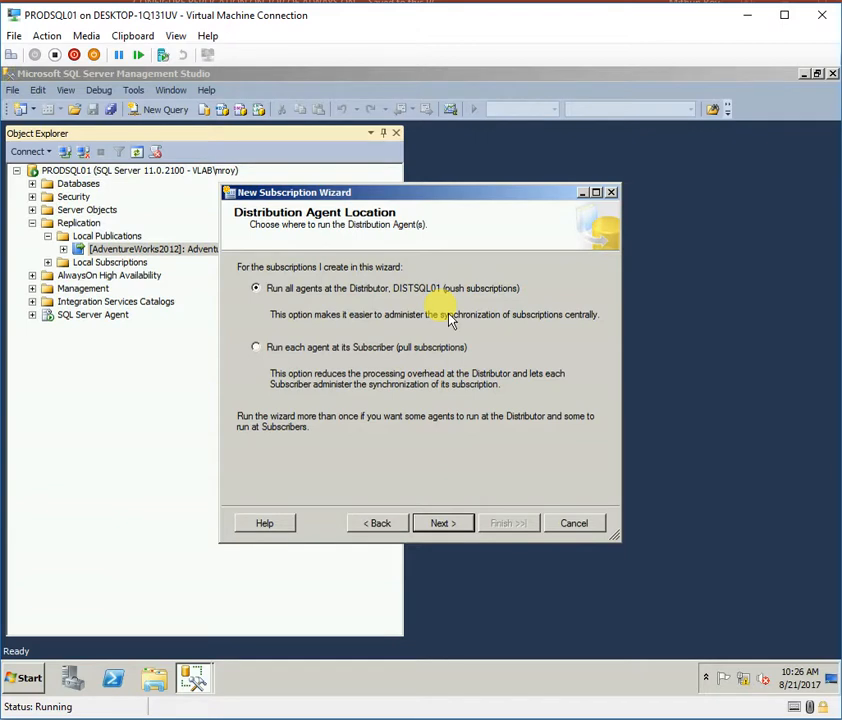
left_click(437, 524)
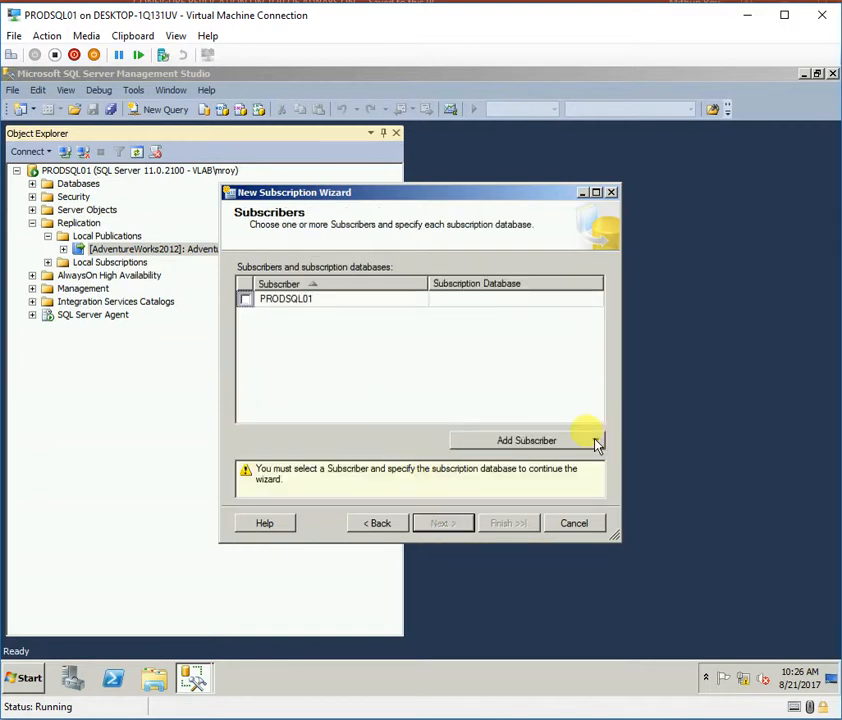
Add the SQL Server Subscriber PRODSQL02 using Windows Authentication, with AdWorks2012 as its subscription database.
left_click(596, 445)
left_click(582, 458)
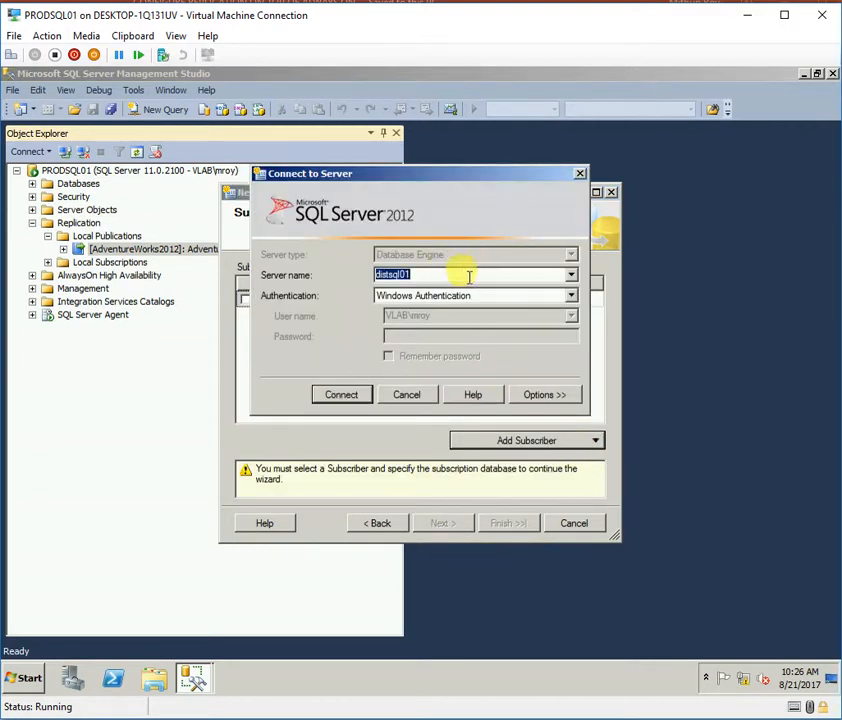
type("PRODSQL02")
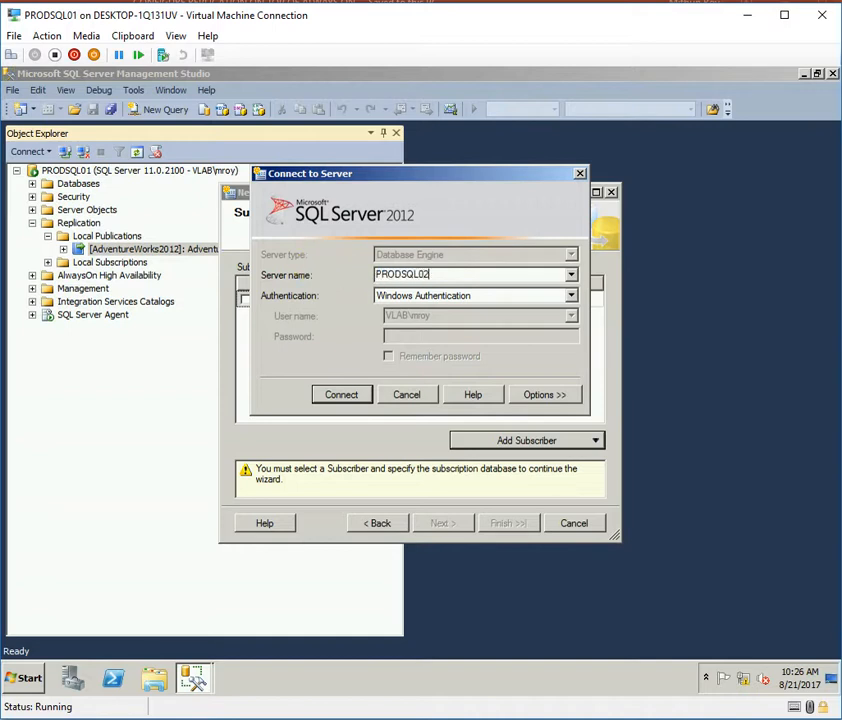
left_click(327, 406)
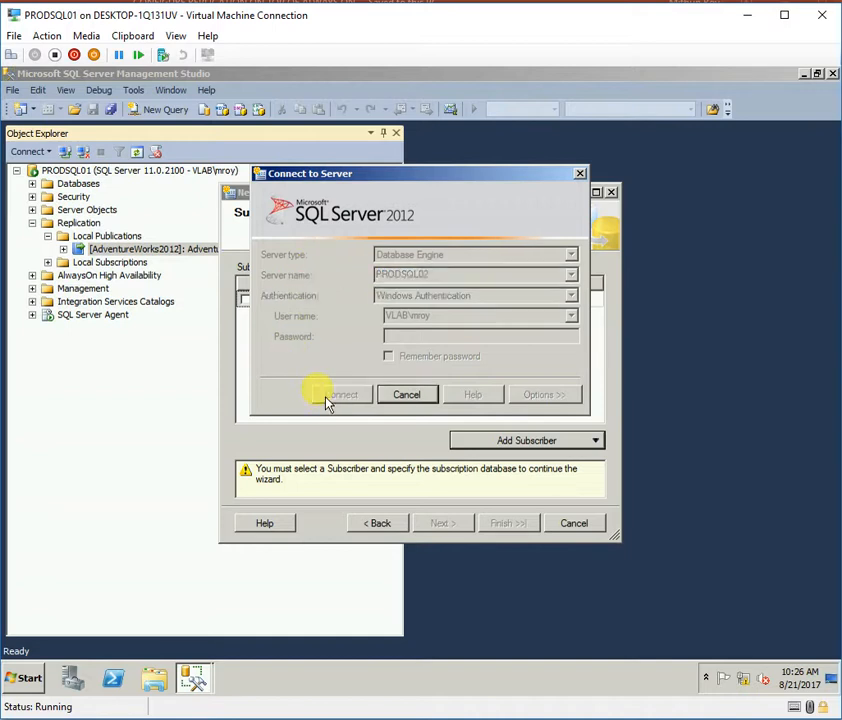
left_click(530, 316)
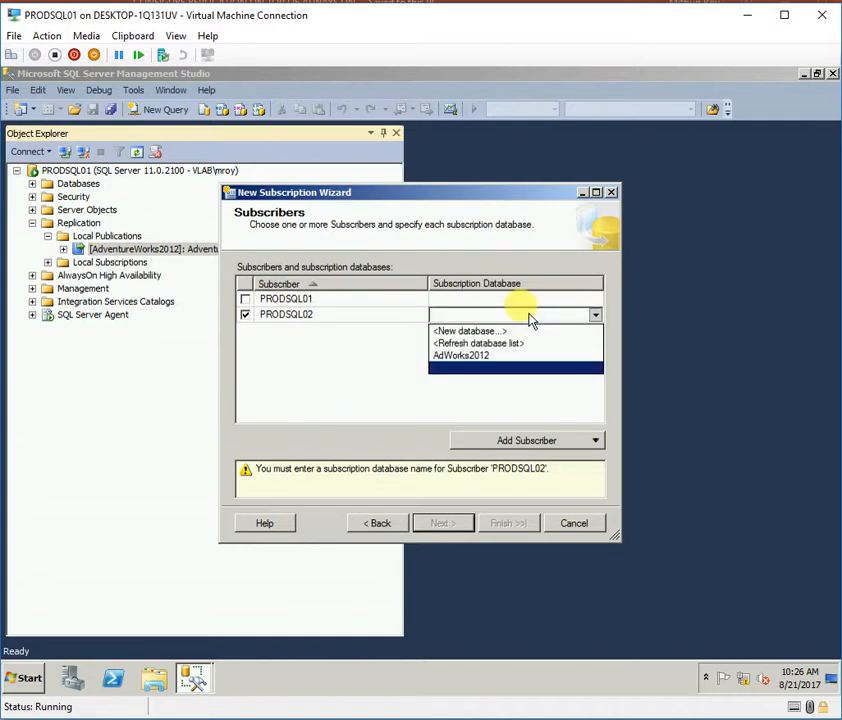
left_click(490, 357)
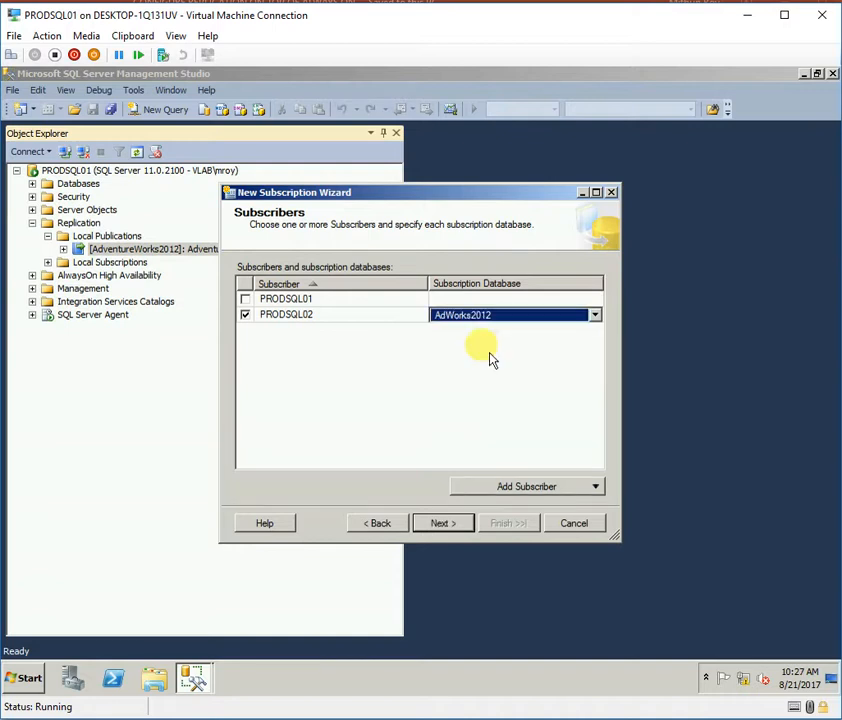
left_click(441, 526)
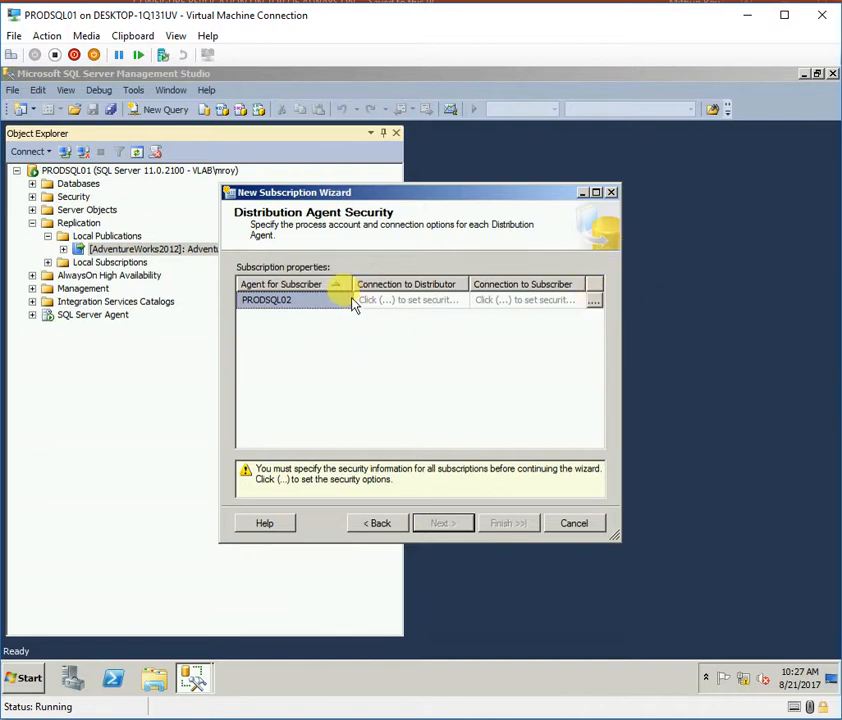
Run the Distribution Agent for PRODSQL02 under the SQL Server Agent service account, impersonating the process account for the Distributor and Subscriber connections.
left_click(594, 300)
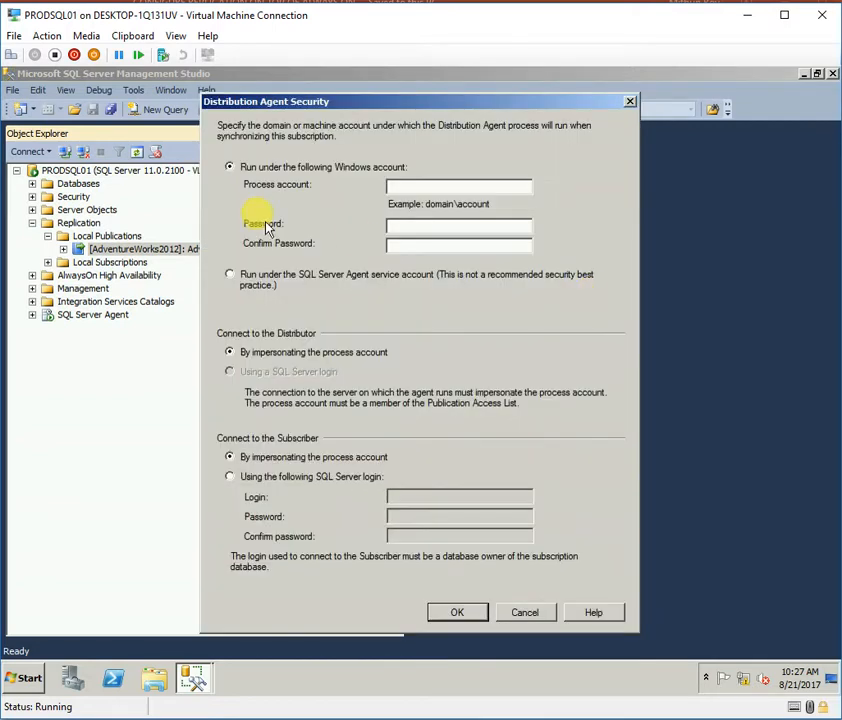
left_click(230, 277)
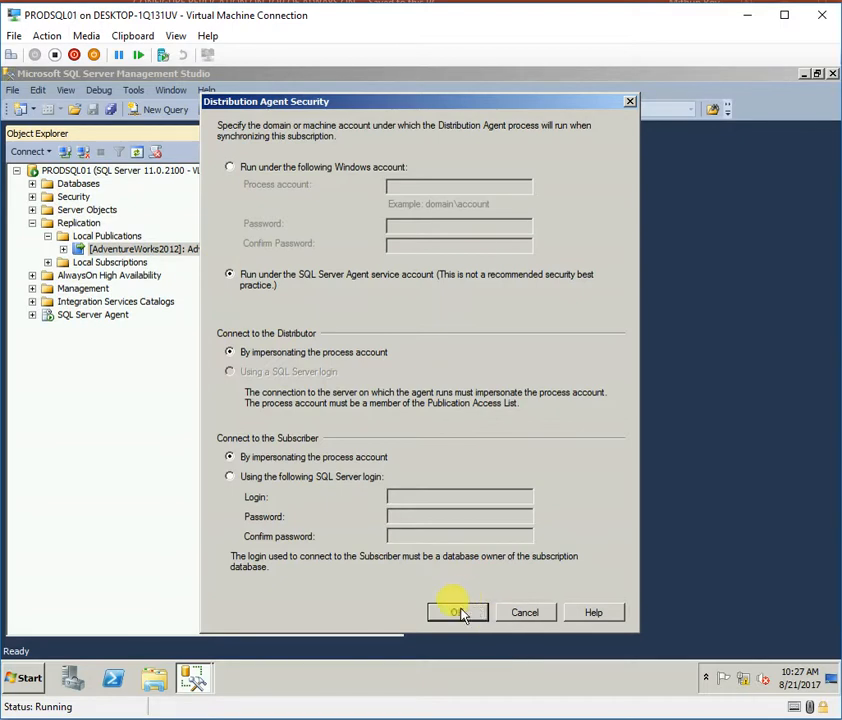
left_click(457, 612)
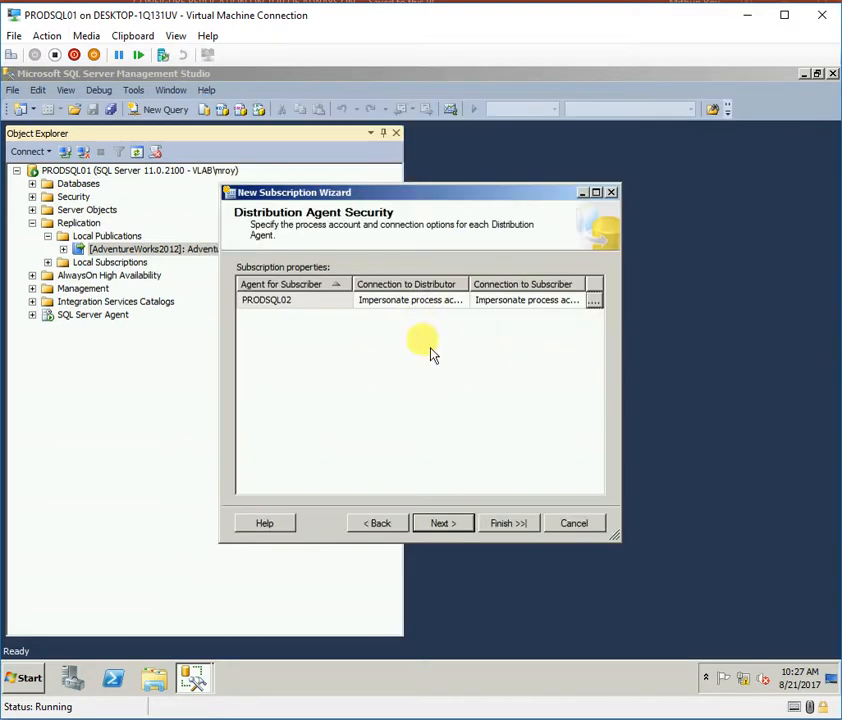
left_click(446, 522)
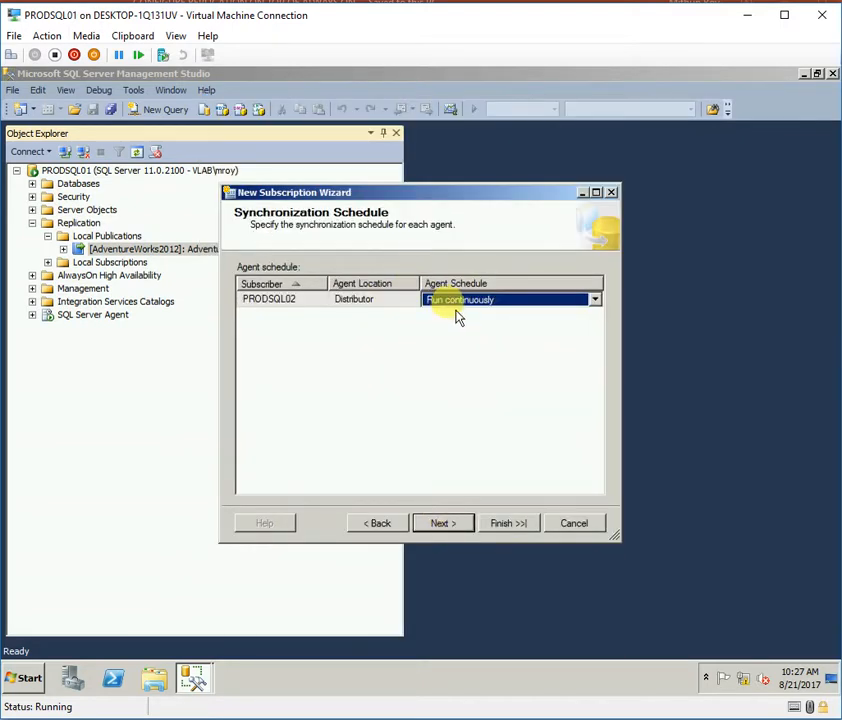
Keep the agent schedule at Run continuously and have the PRODSQL02 subscription initialized immediately.
left_click(445, 522)
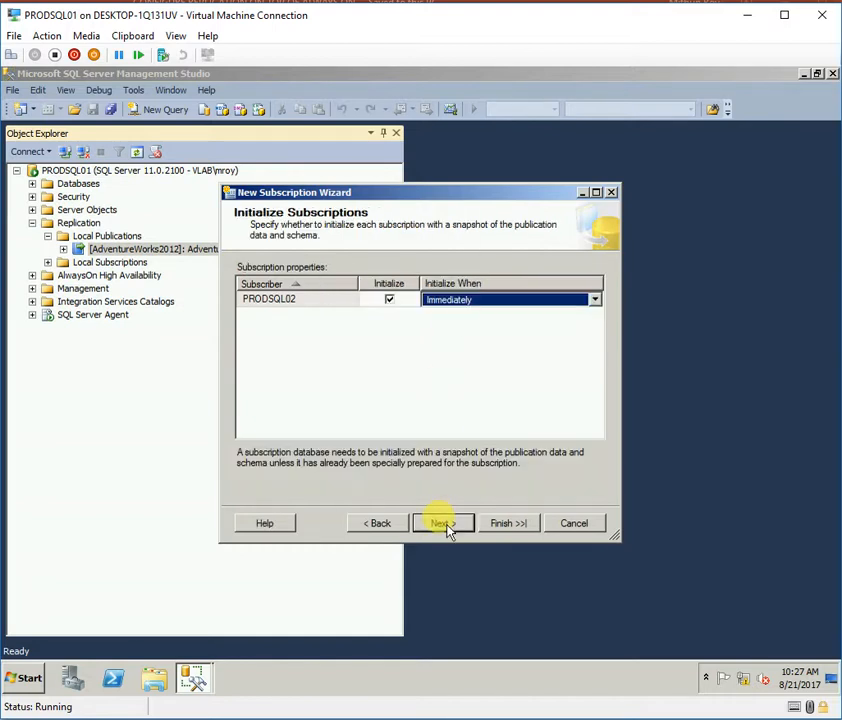
left_click(472, 303)
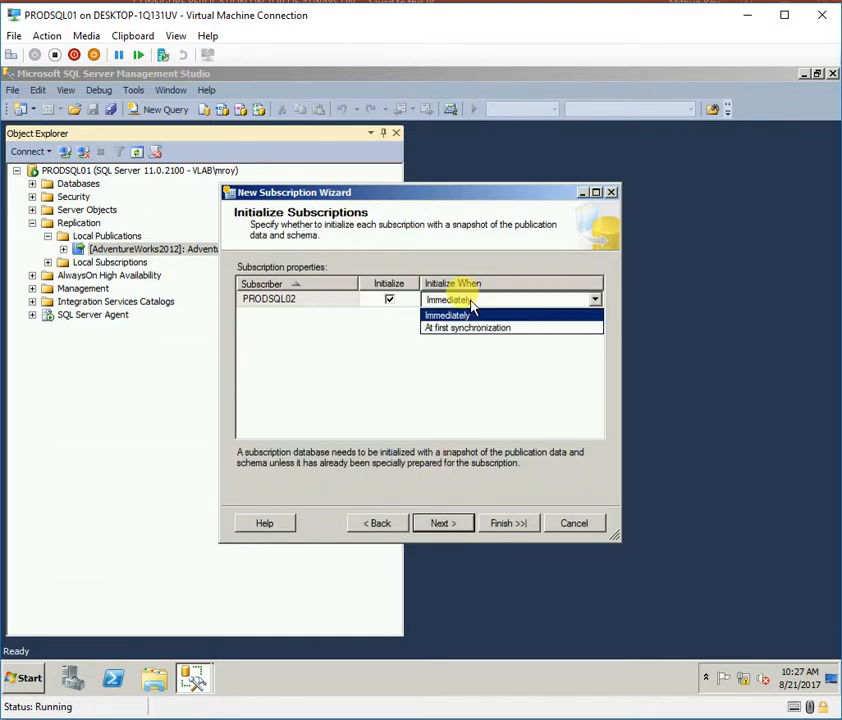
left_click(471, 303)
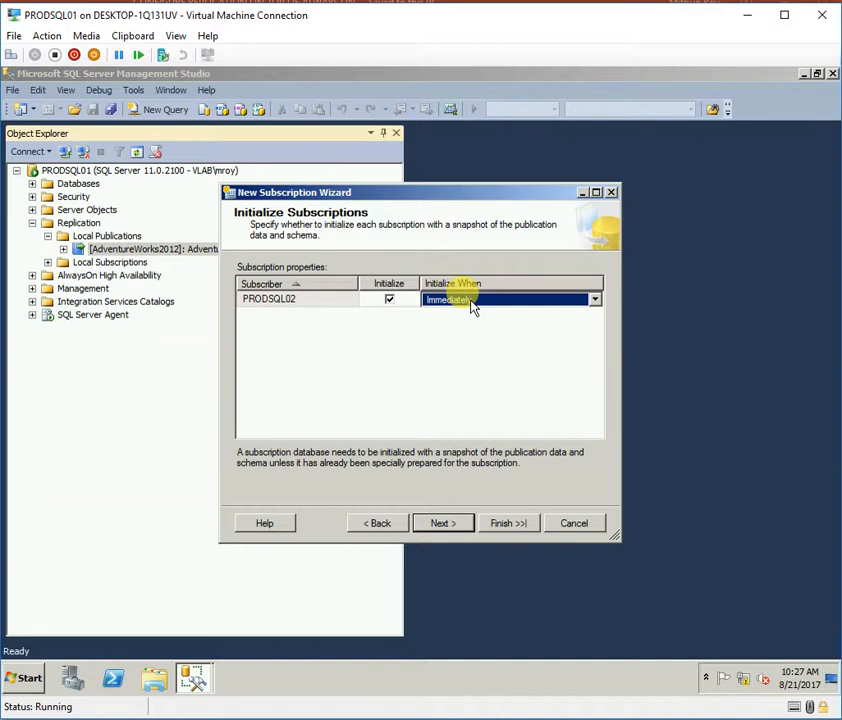
left_click(445, 523)
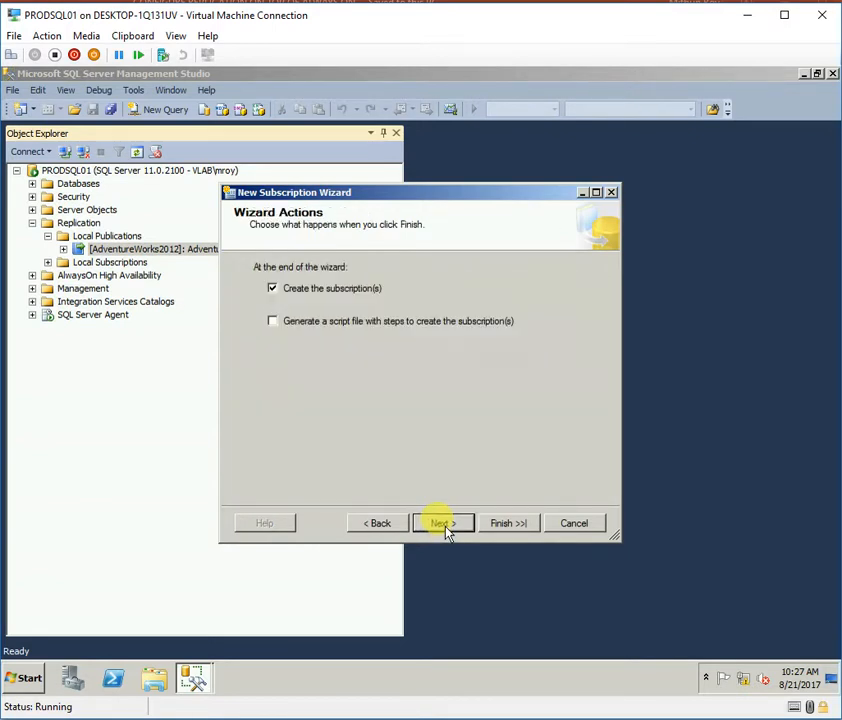
Create the subscription without generating a script file and close the wizard.
left_click(443, 526)
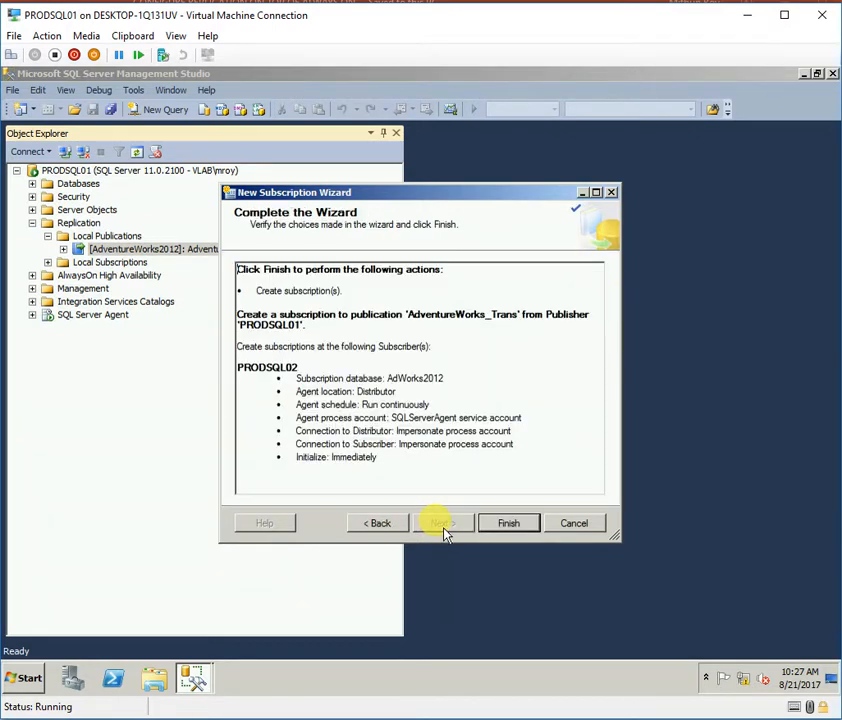
left_click(493, 526)
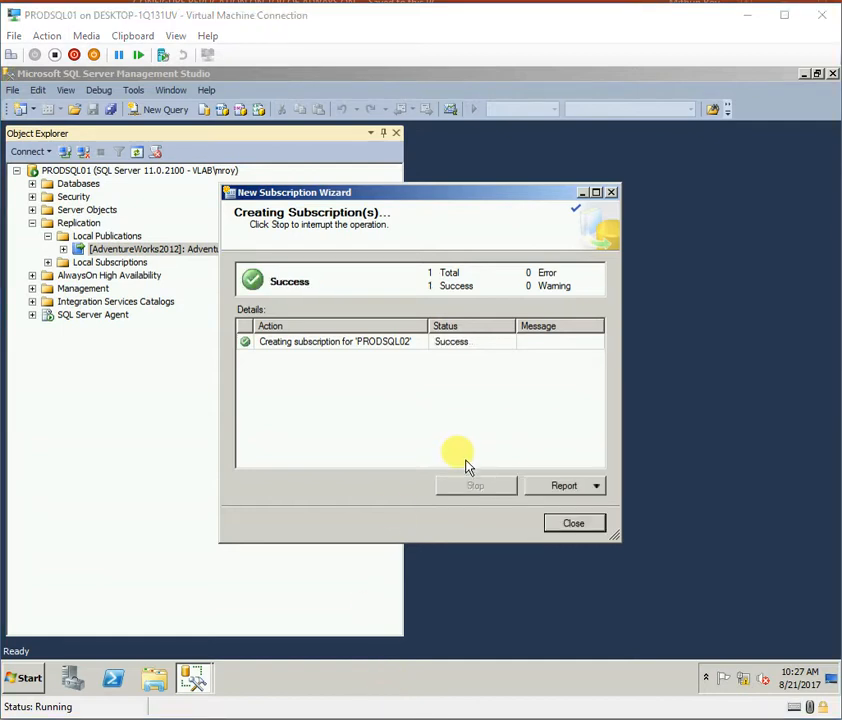
left_click(573, 524)
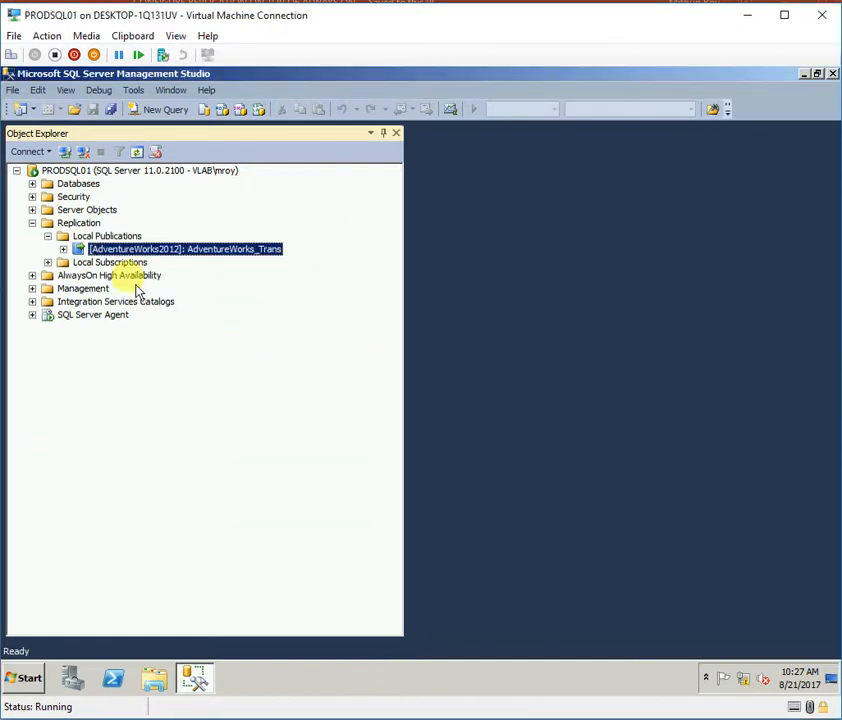
Show the subscription under the AdventureWorks_Trans publication and launch Replication Monitor for that publication.
left_click(63, 249)
left_click(137, 262)
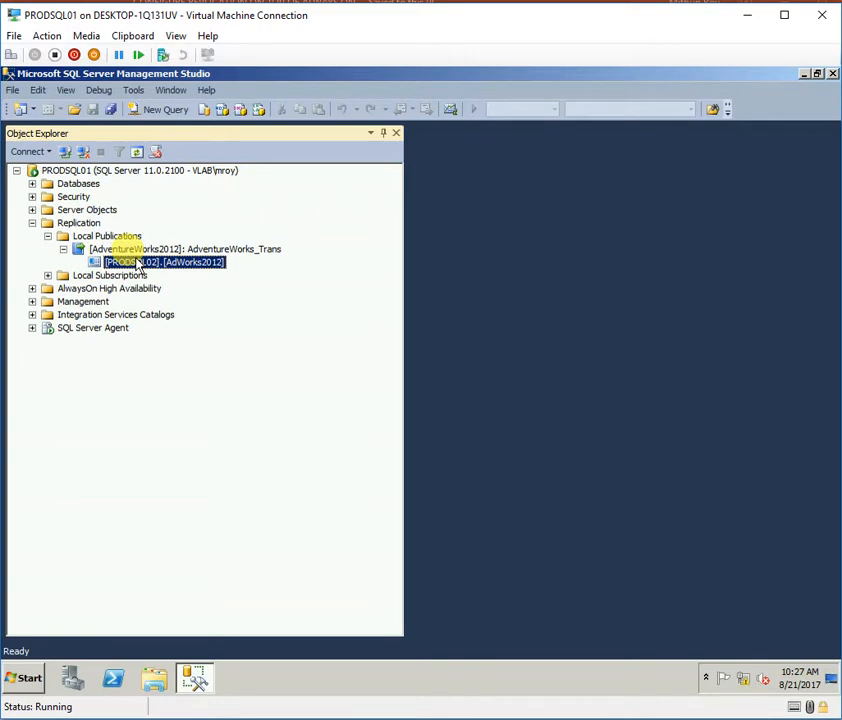
left_click(131, 251)
right_click(131, 255)
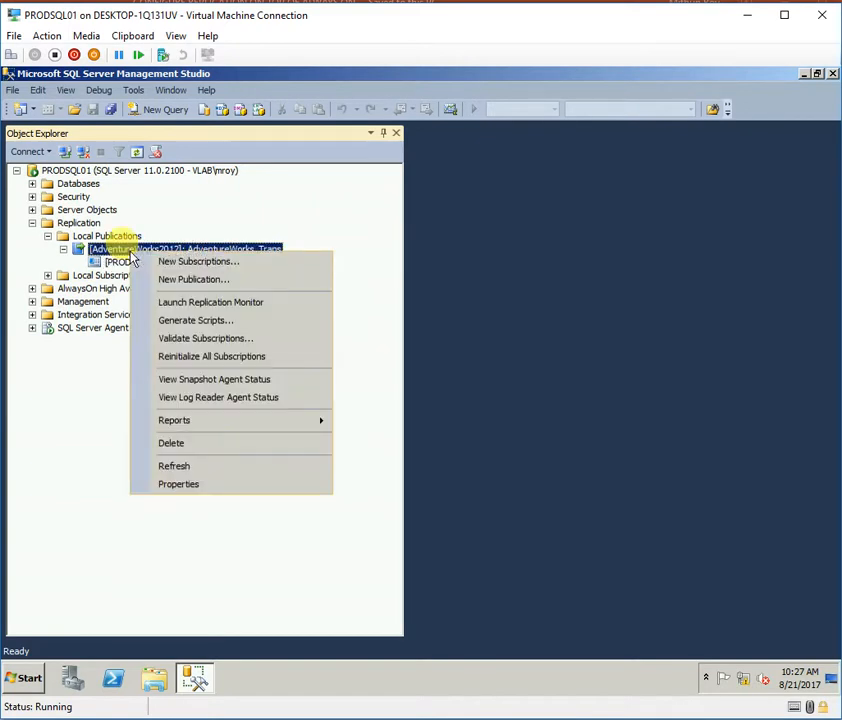
left_click(165, 303)
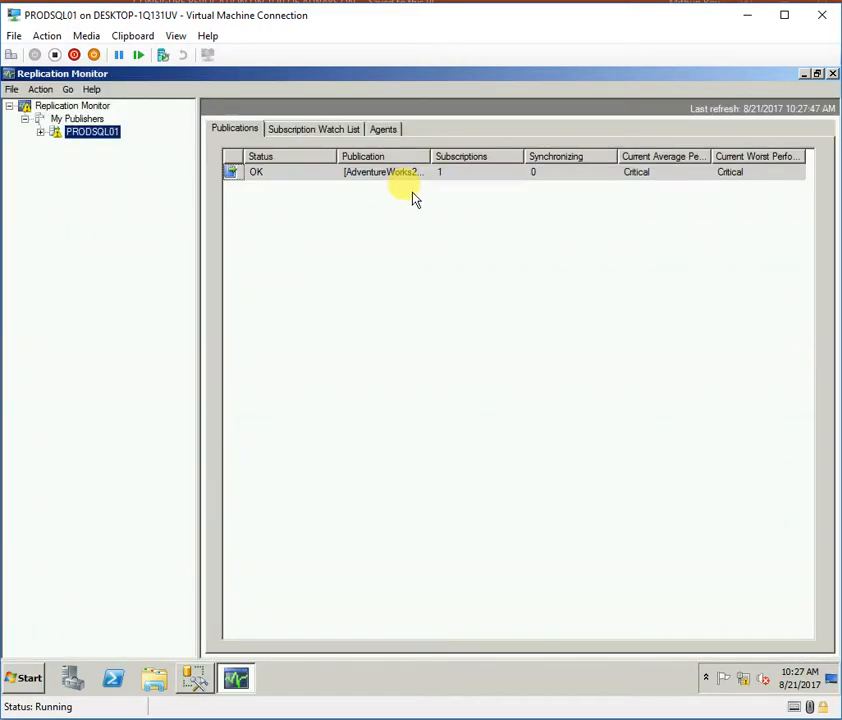
Open the PRODSQL02 subscription's details under Publisher PRODSQL01 and examine its undistributed commands and Distributor To Subscriber history.
left_click(380, 176)
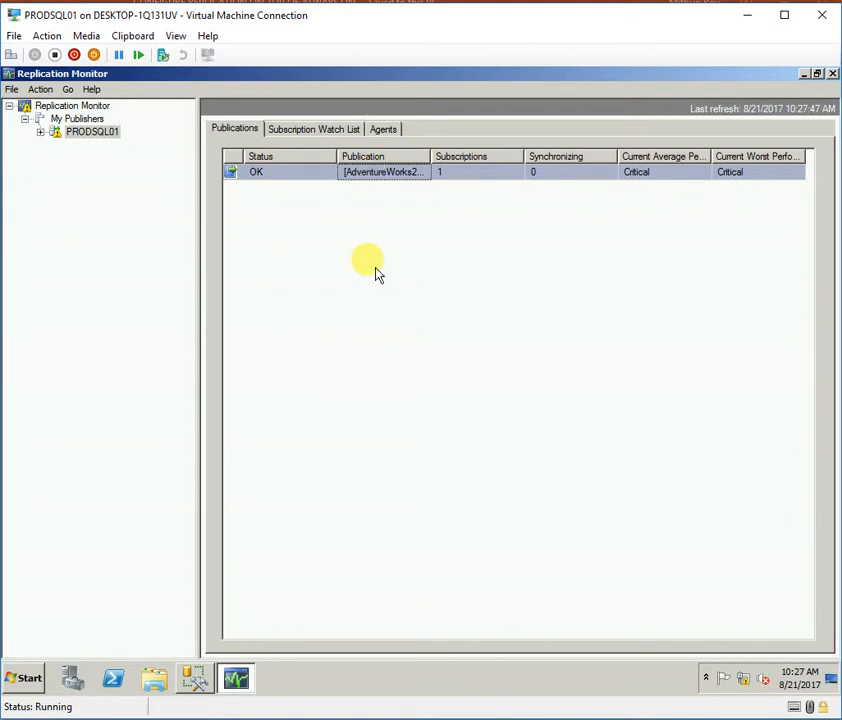
left_click(40, 132)
left_click(98, 146)
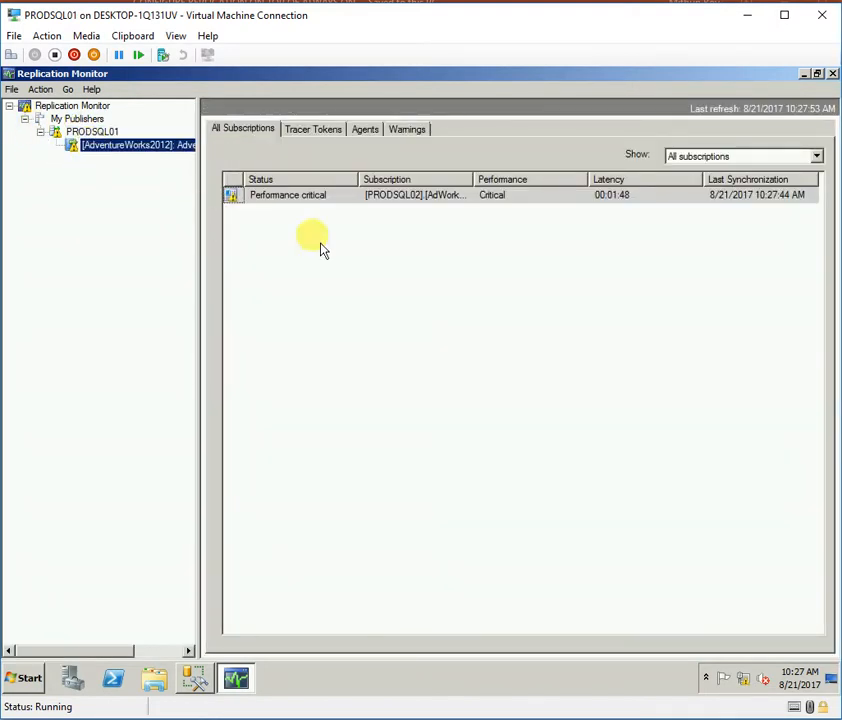
double_click(357, 200)
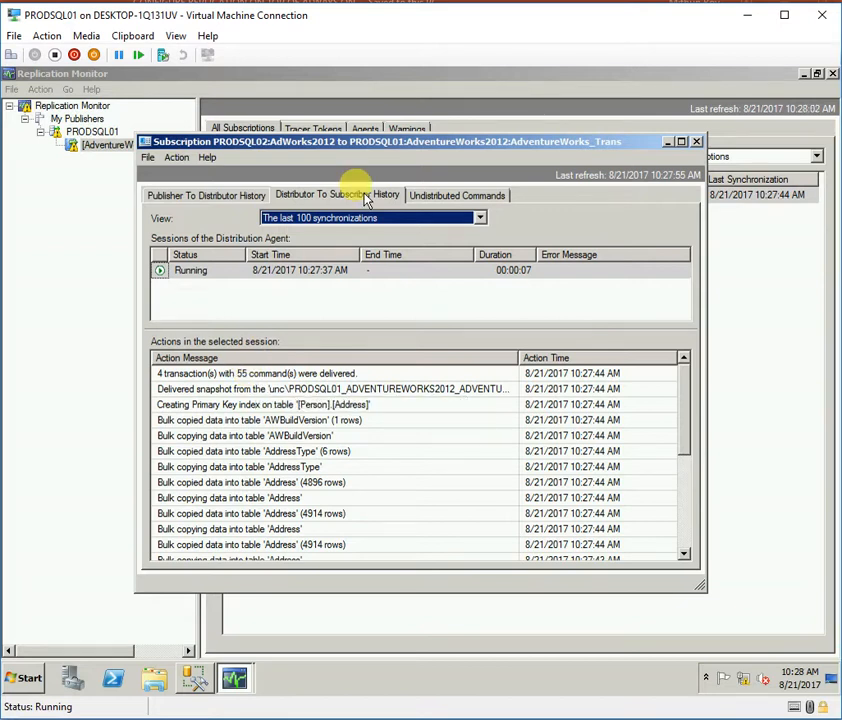
left_click(455, 195)
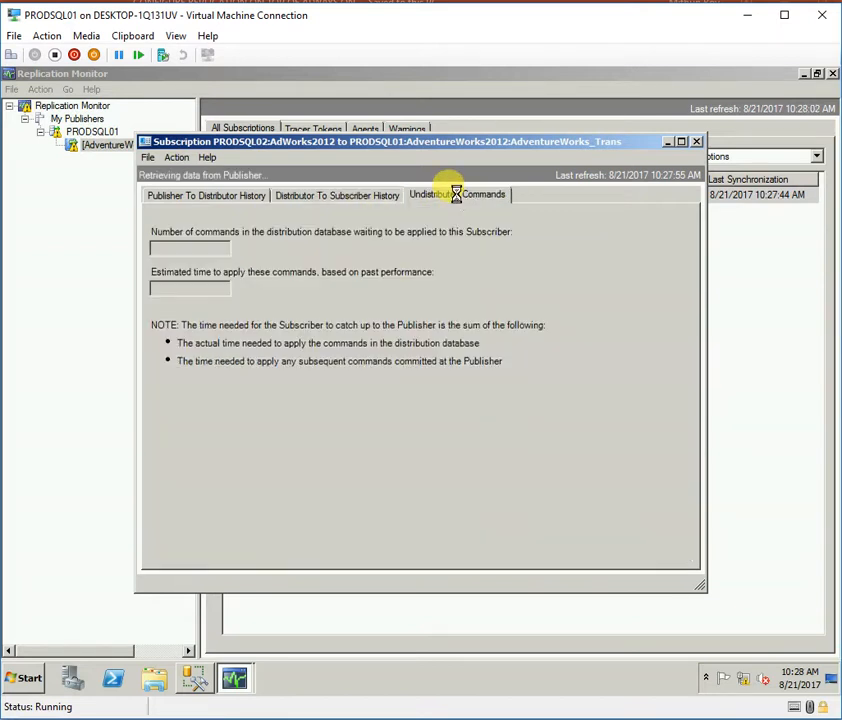
left_click(300, 194)
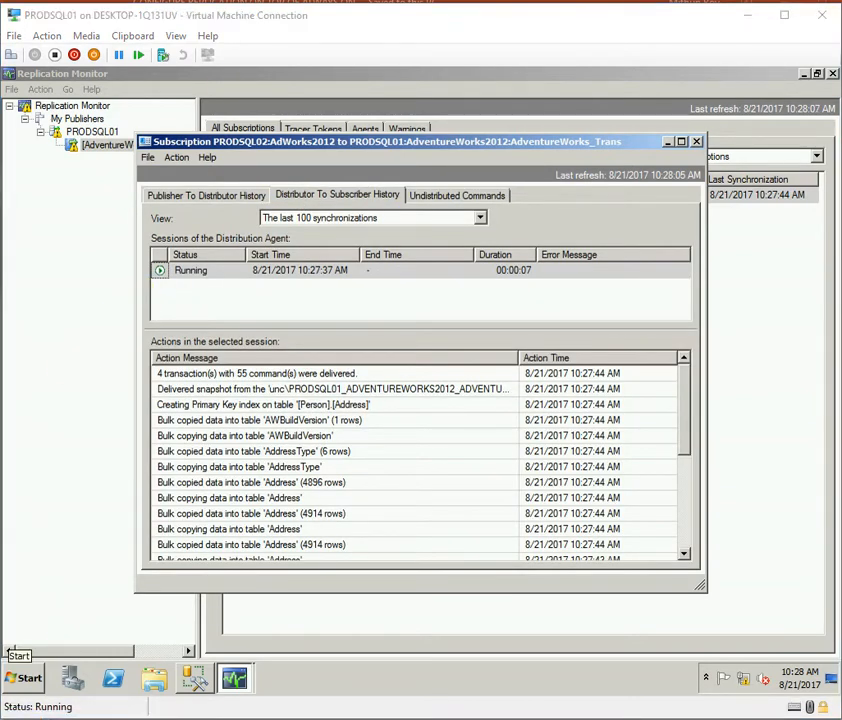
On the Distributor machine, open D:\REPL_SNAPSHOT\unc and the PRODSQL01 AdventureWorks2012 publication folder to examine the generated snapshot files.
left_click(14, 714)
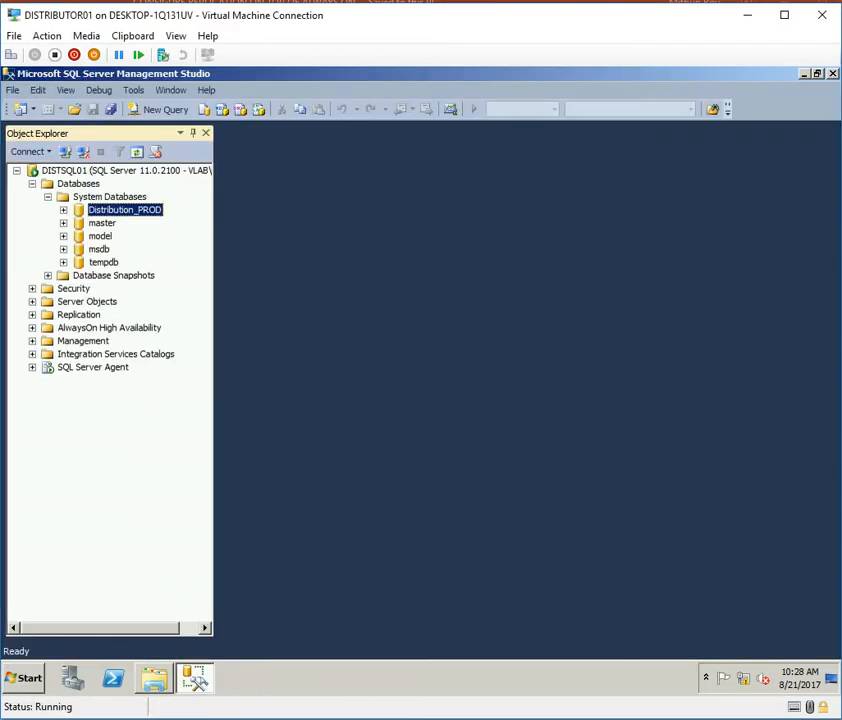
left_click(156, 689)
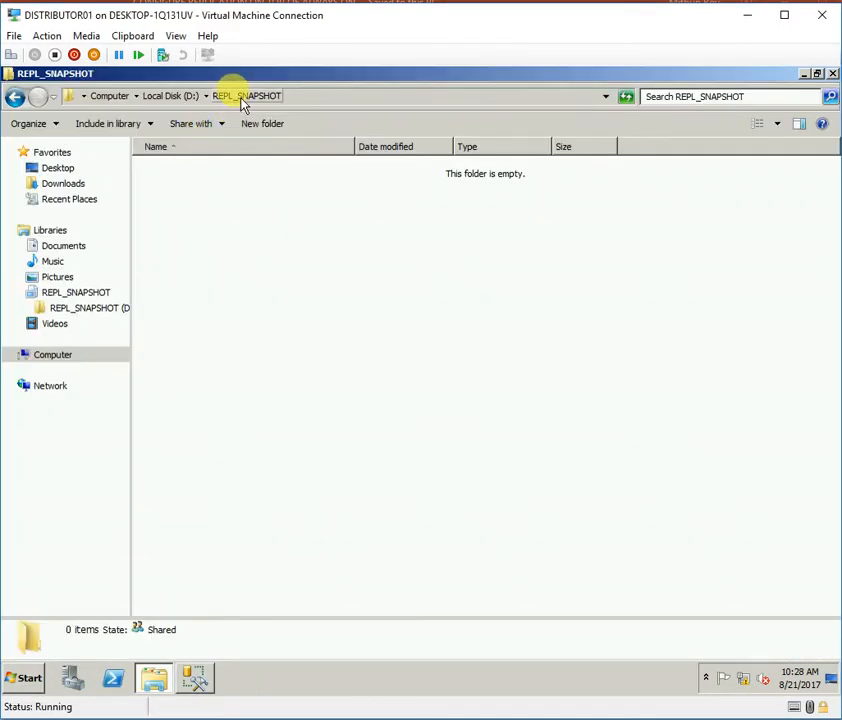
left_click(172, 97)
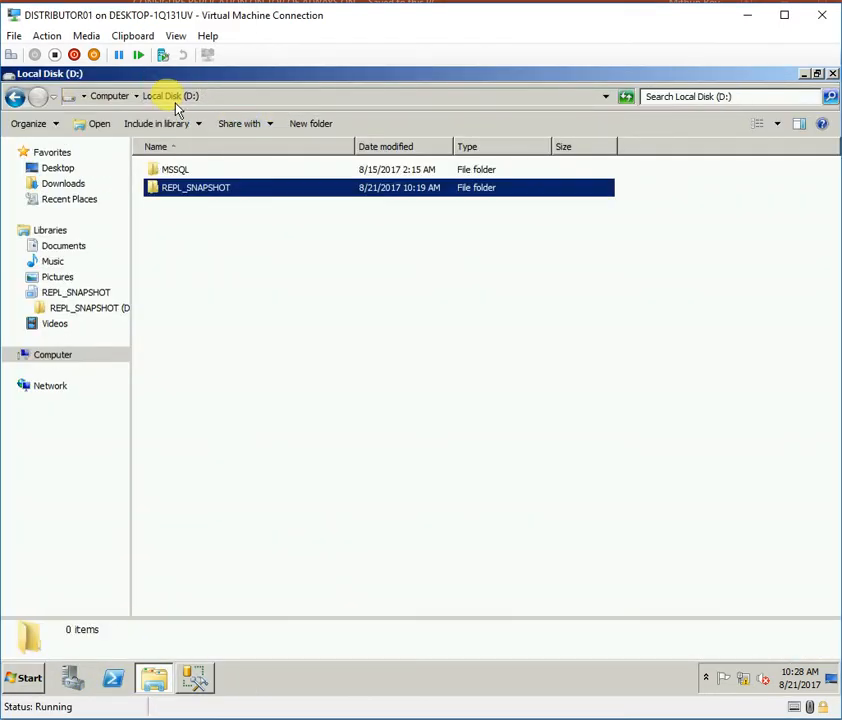
double_click(187, 189)
double_click(178, 180)
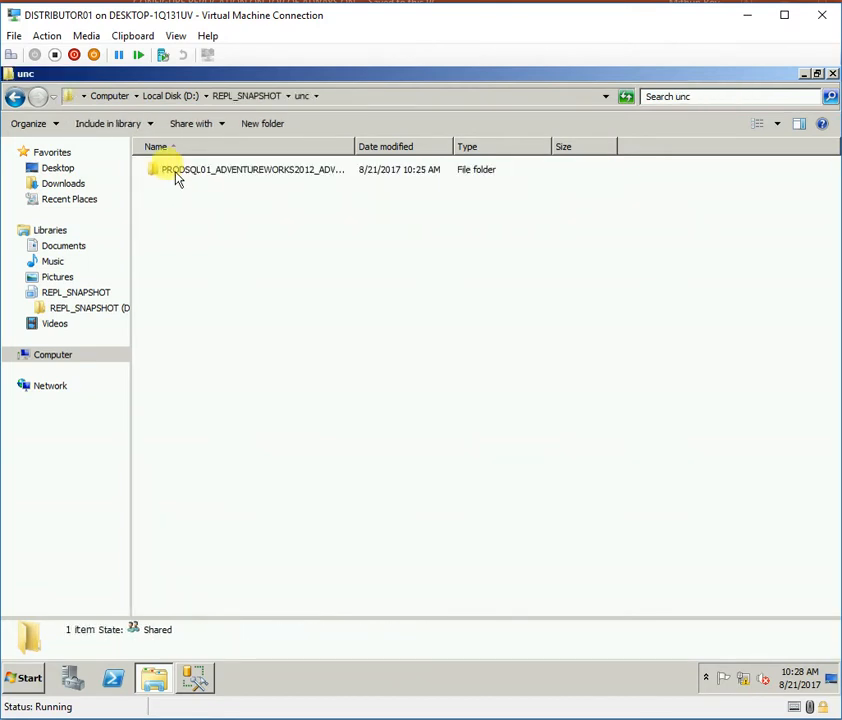
left_click(178, 176)
double_click(178, 172)
double_click(178, 172)
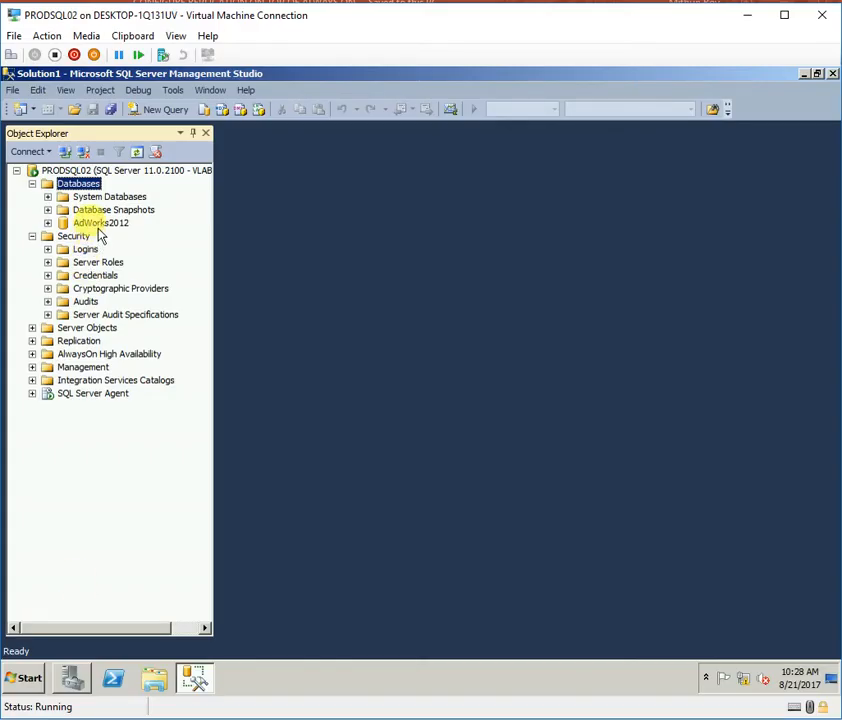
On PRODSQL02, expand the AdWorks2012 database's tables and check for AWBuildVersion, Address and AddressType.
left_click(47, 222)
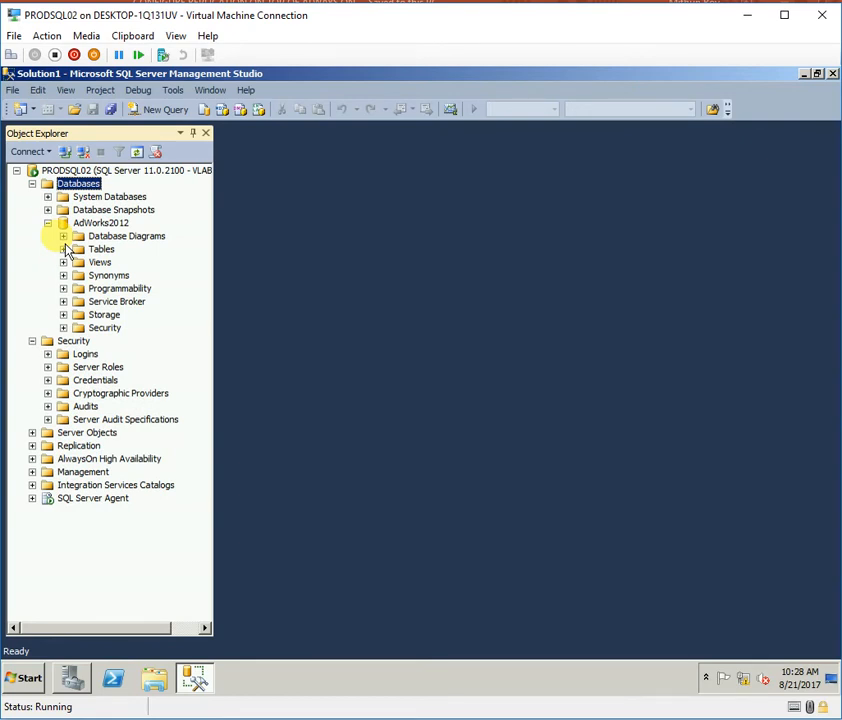
left_click(63, 249)
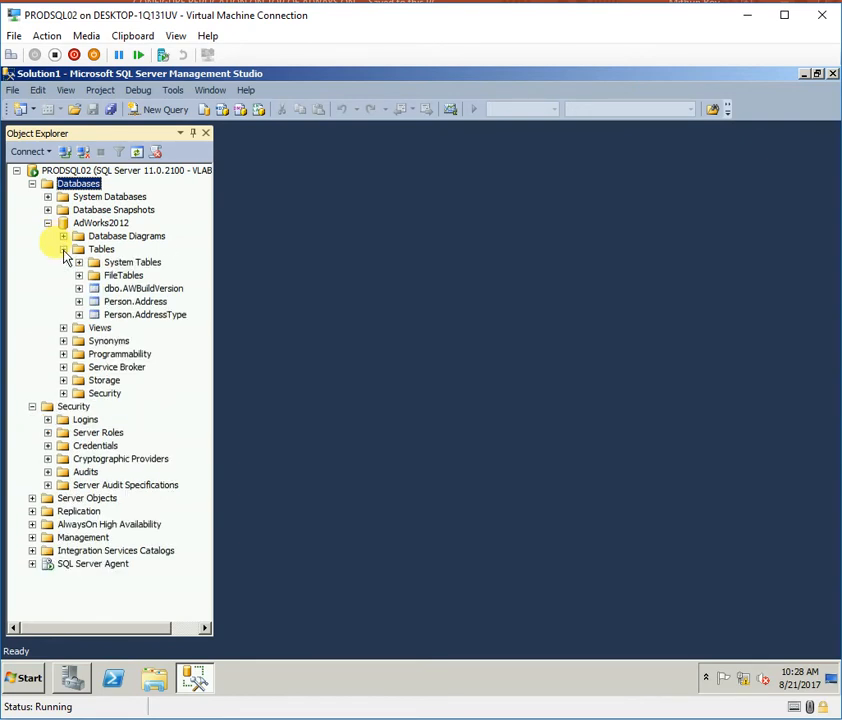
left_click(117, 289)
left_click(114, 301)
left_click(120, 315)
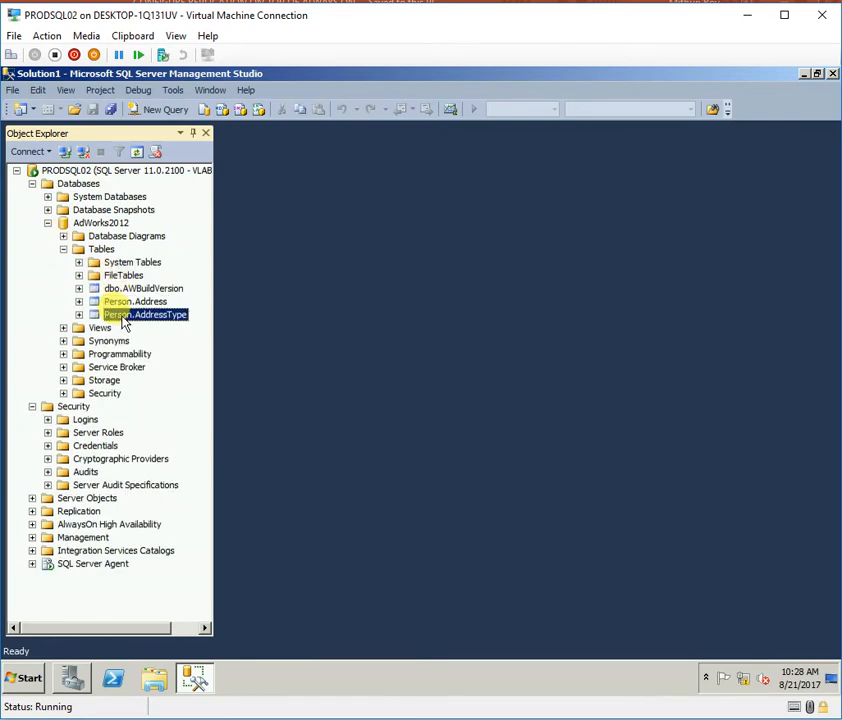